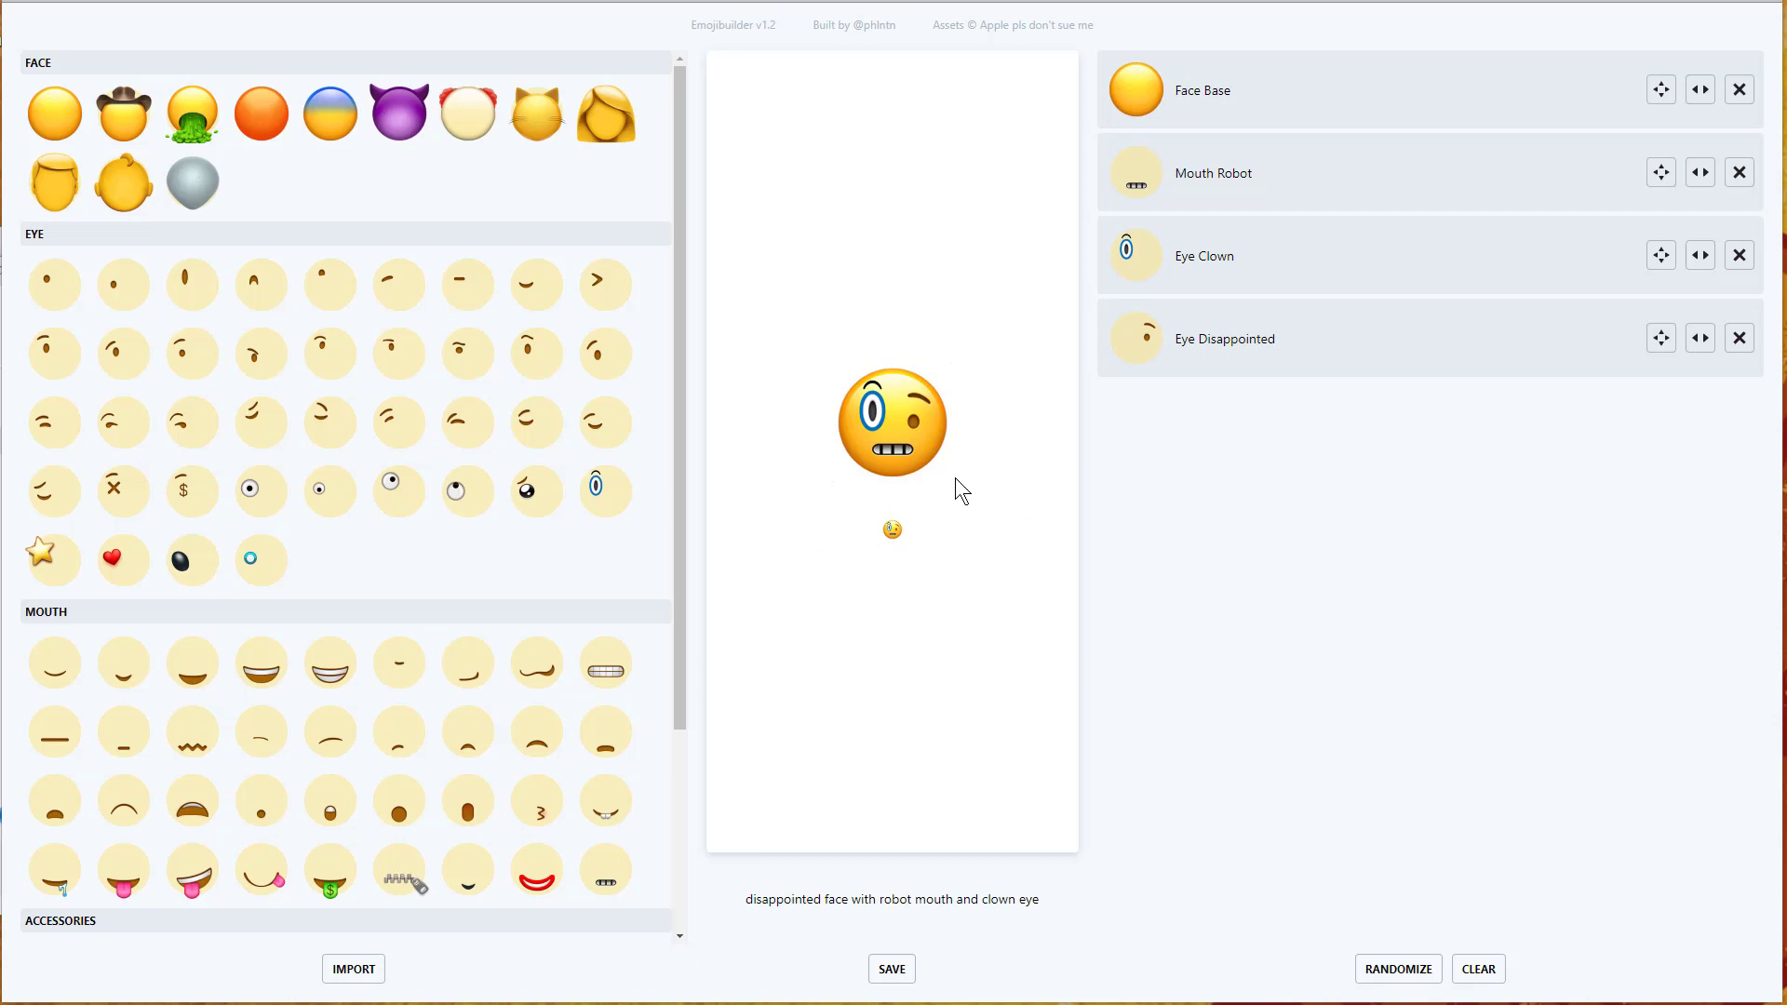
Reload for a new random pensive hand-over-mouth emoji, then scroll the palette down to Accessories.
key("F5")
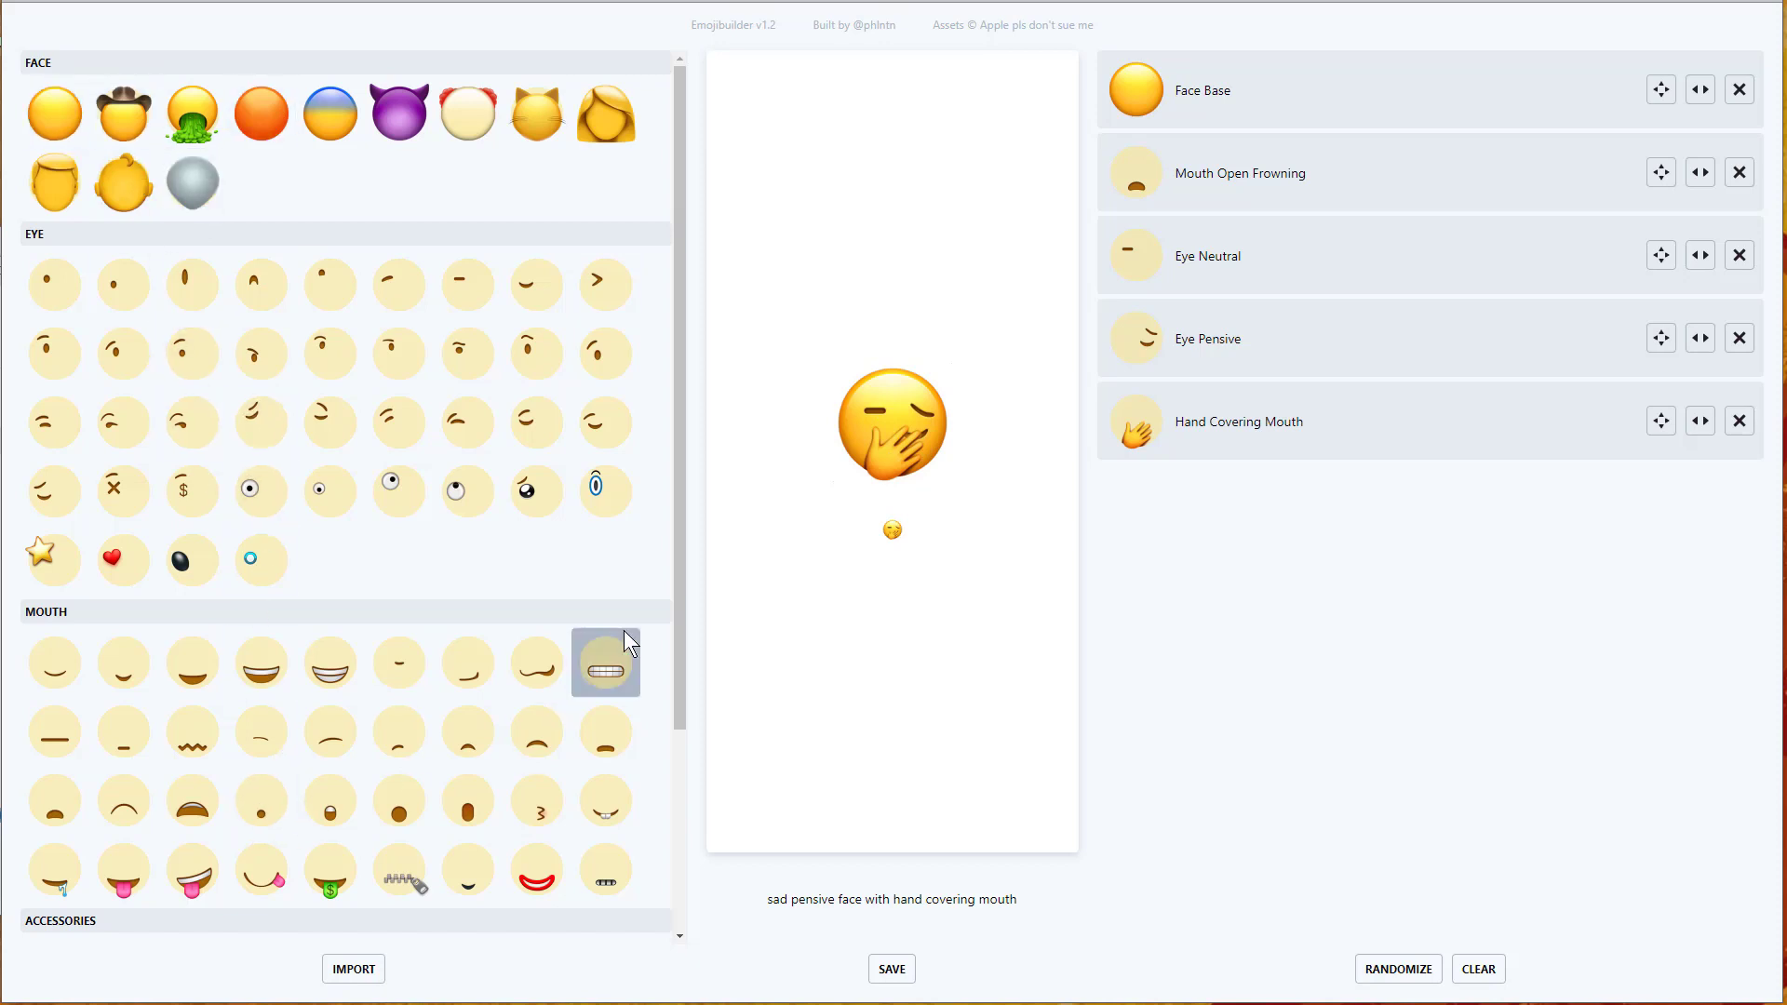
scroll(677, 592, "down", 3)
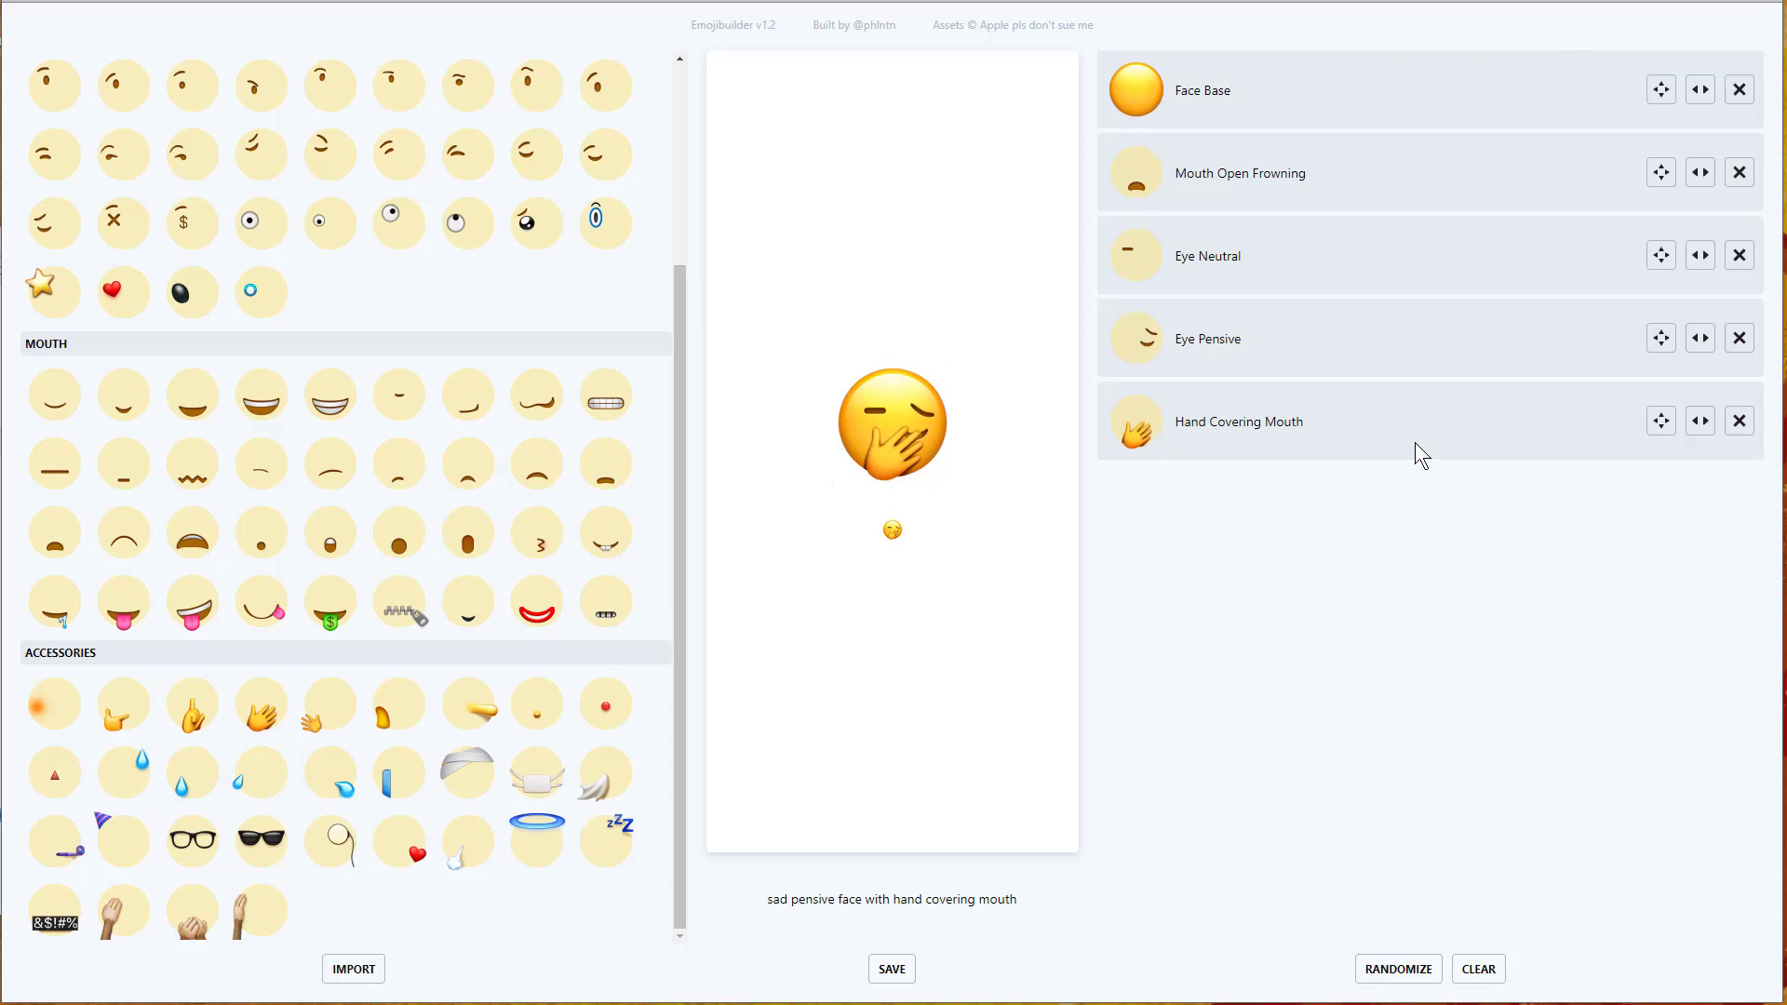
Delete every layer of the pensive emoji, including face base, mouth, eyes and hand.
left_click(1739, 90)
left_click(1738, 89)
left_click(1738, 89)
left_click(1738, 89)
left_click(1739, 90)
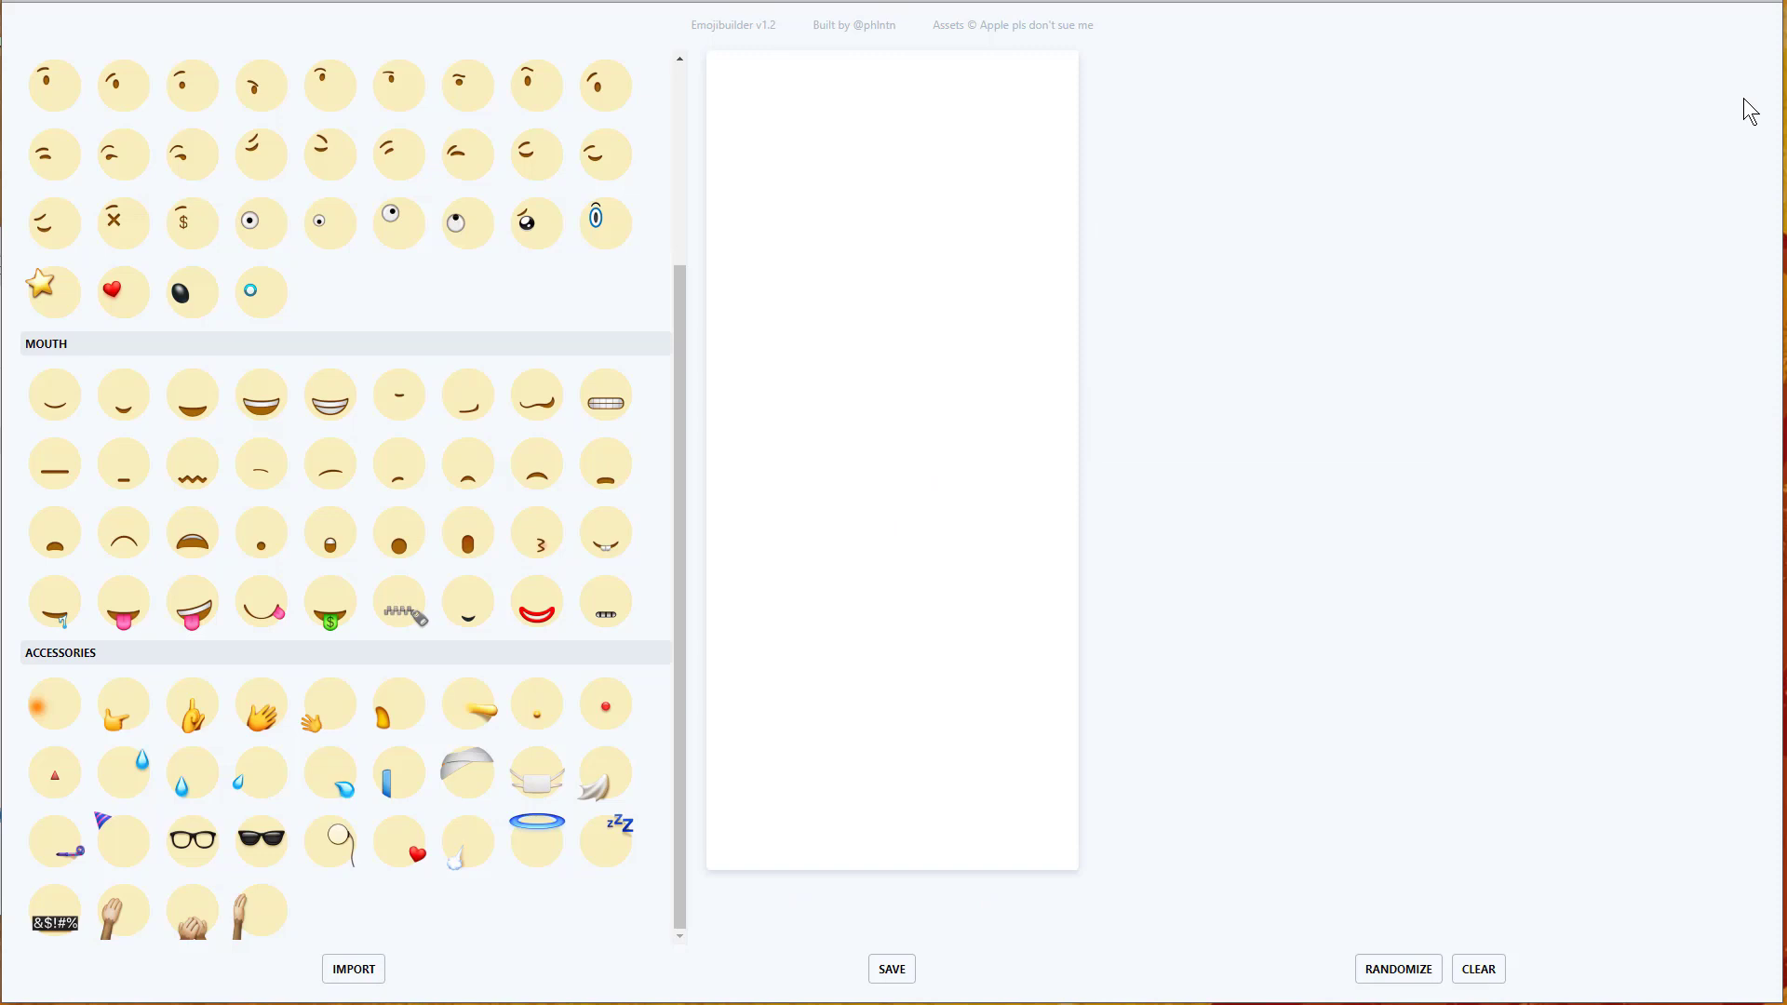
Add a plain yellow face base and two normal eyes.
left_click_drag(678, 586, 701, 193)
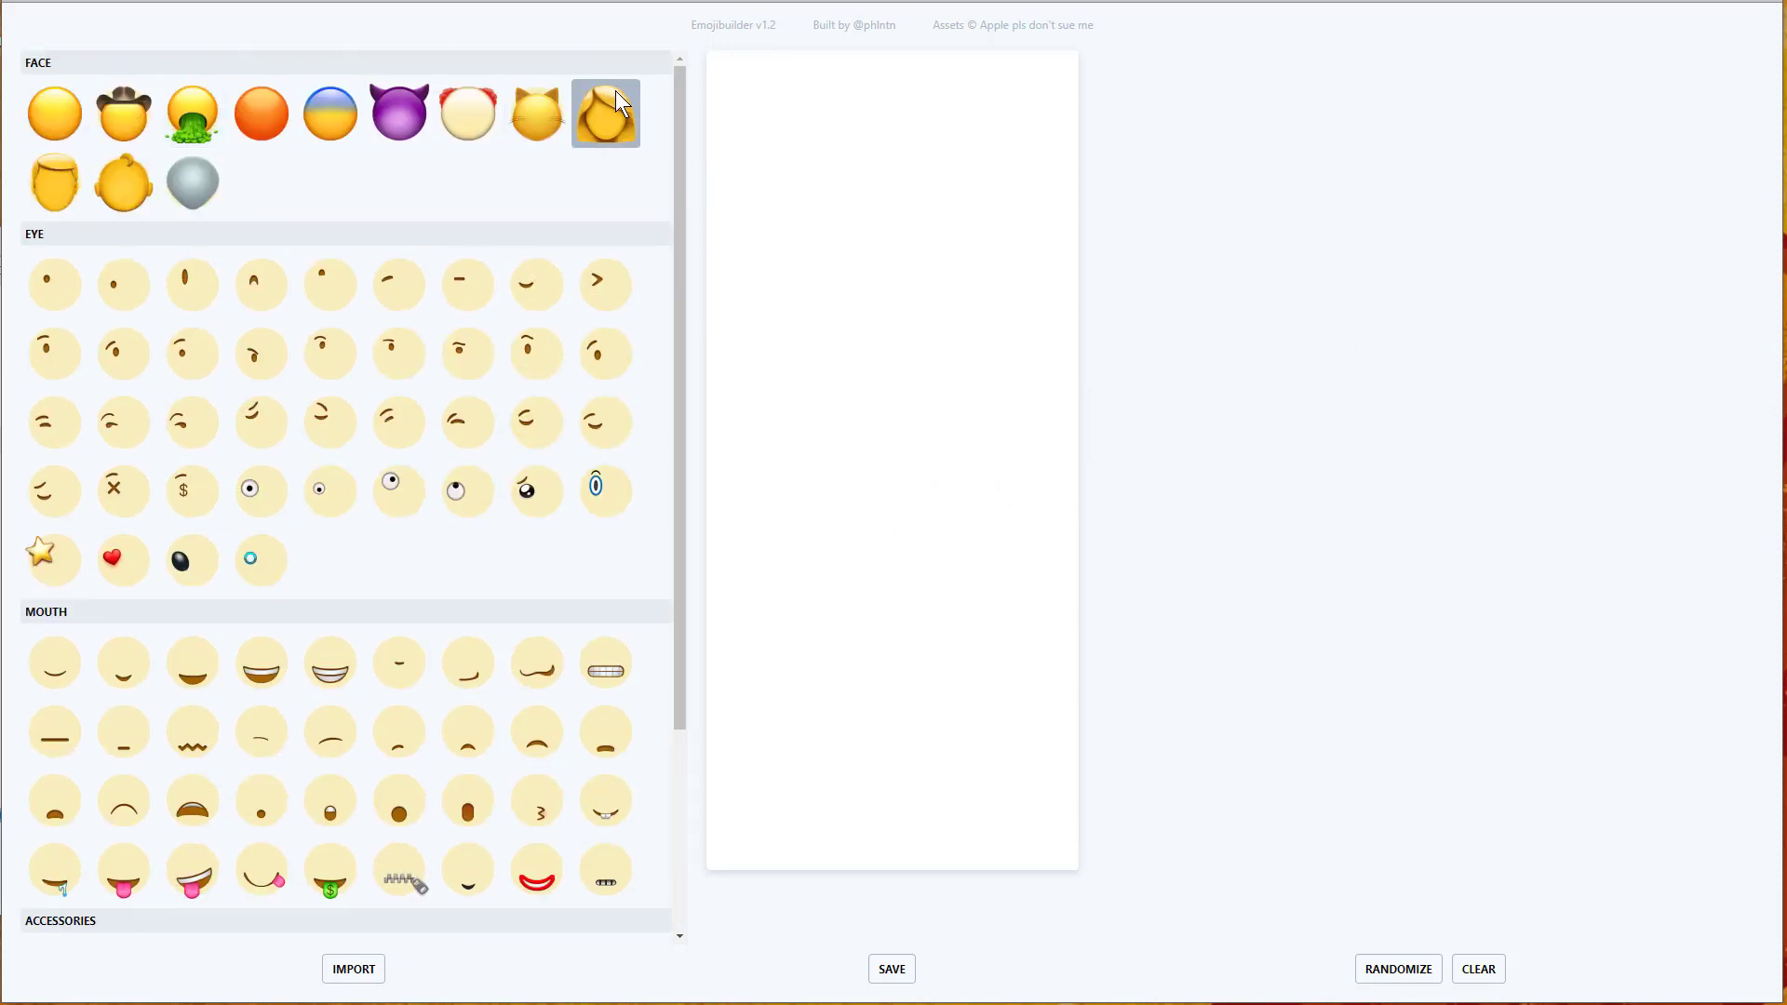
left_click(57, 118)
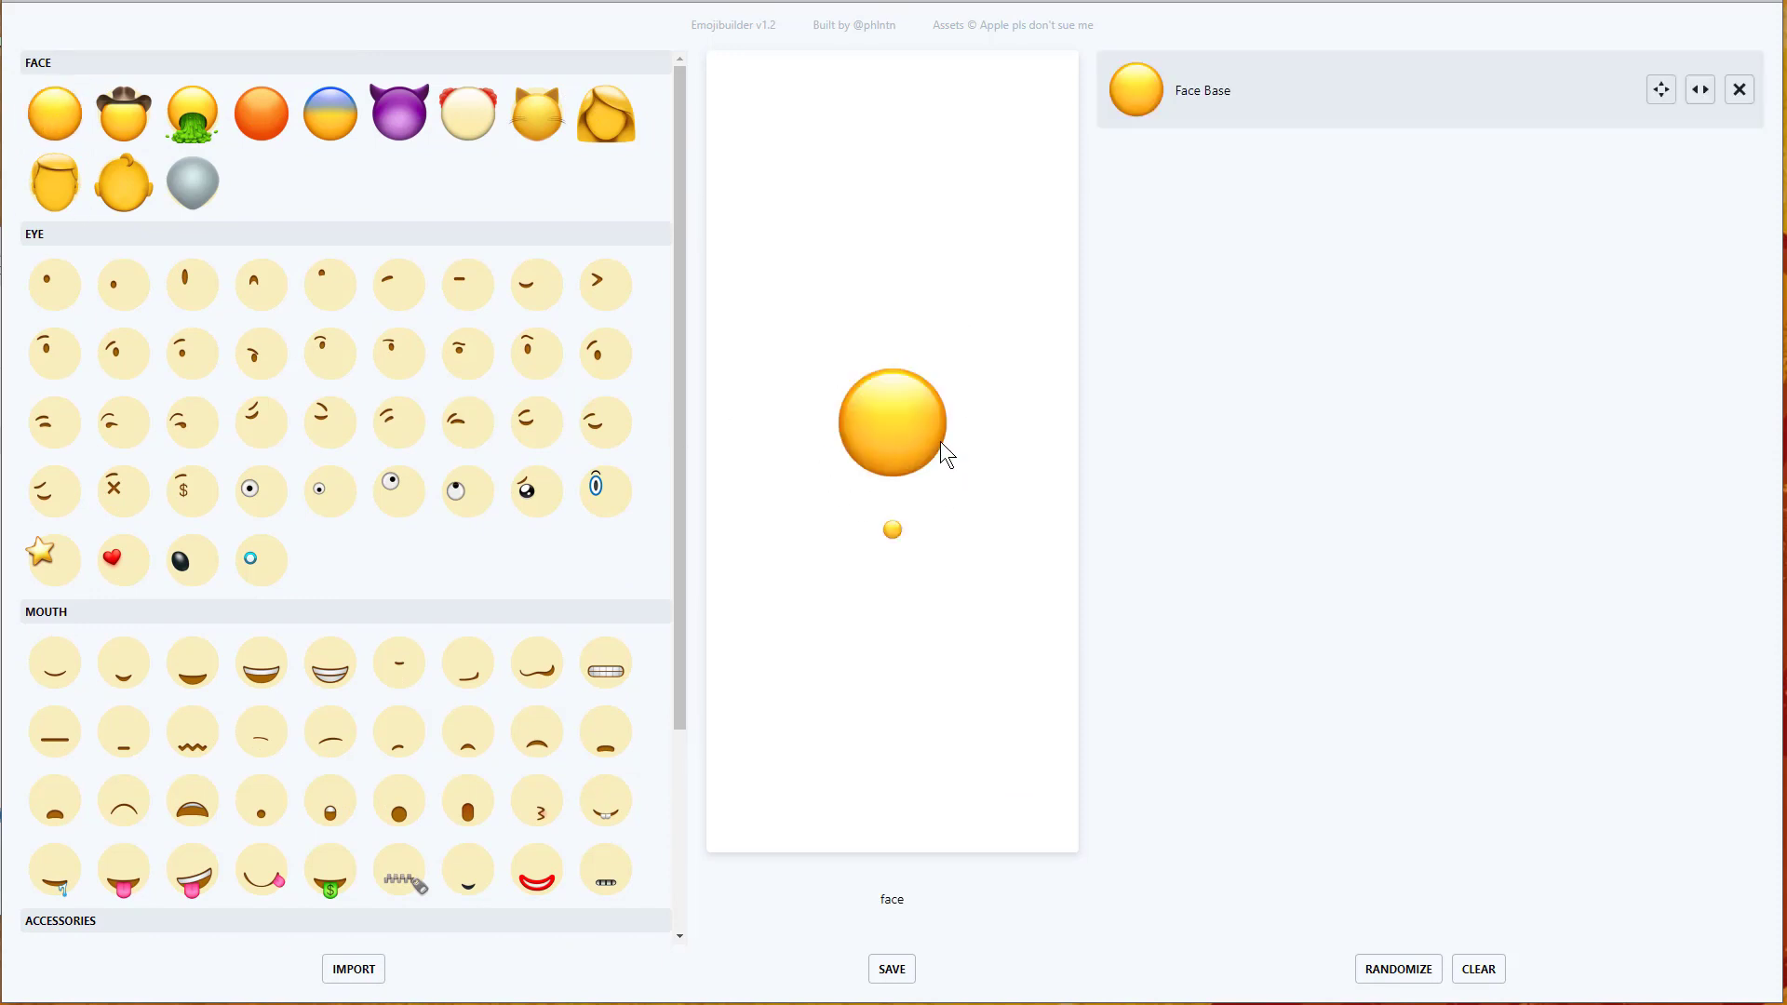
left_click(52, 291)
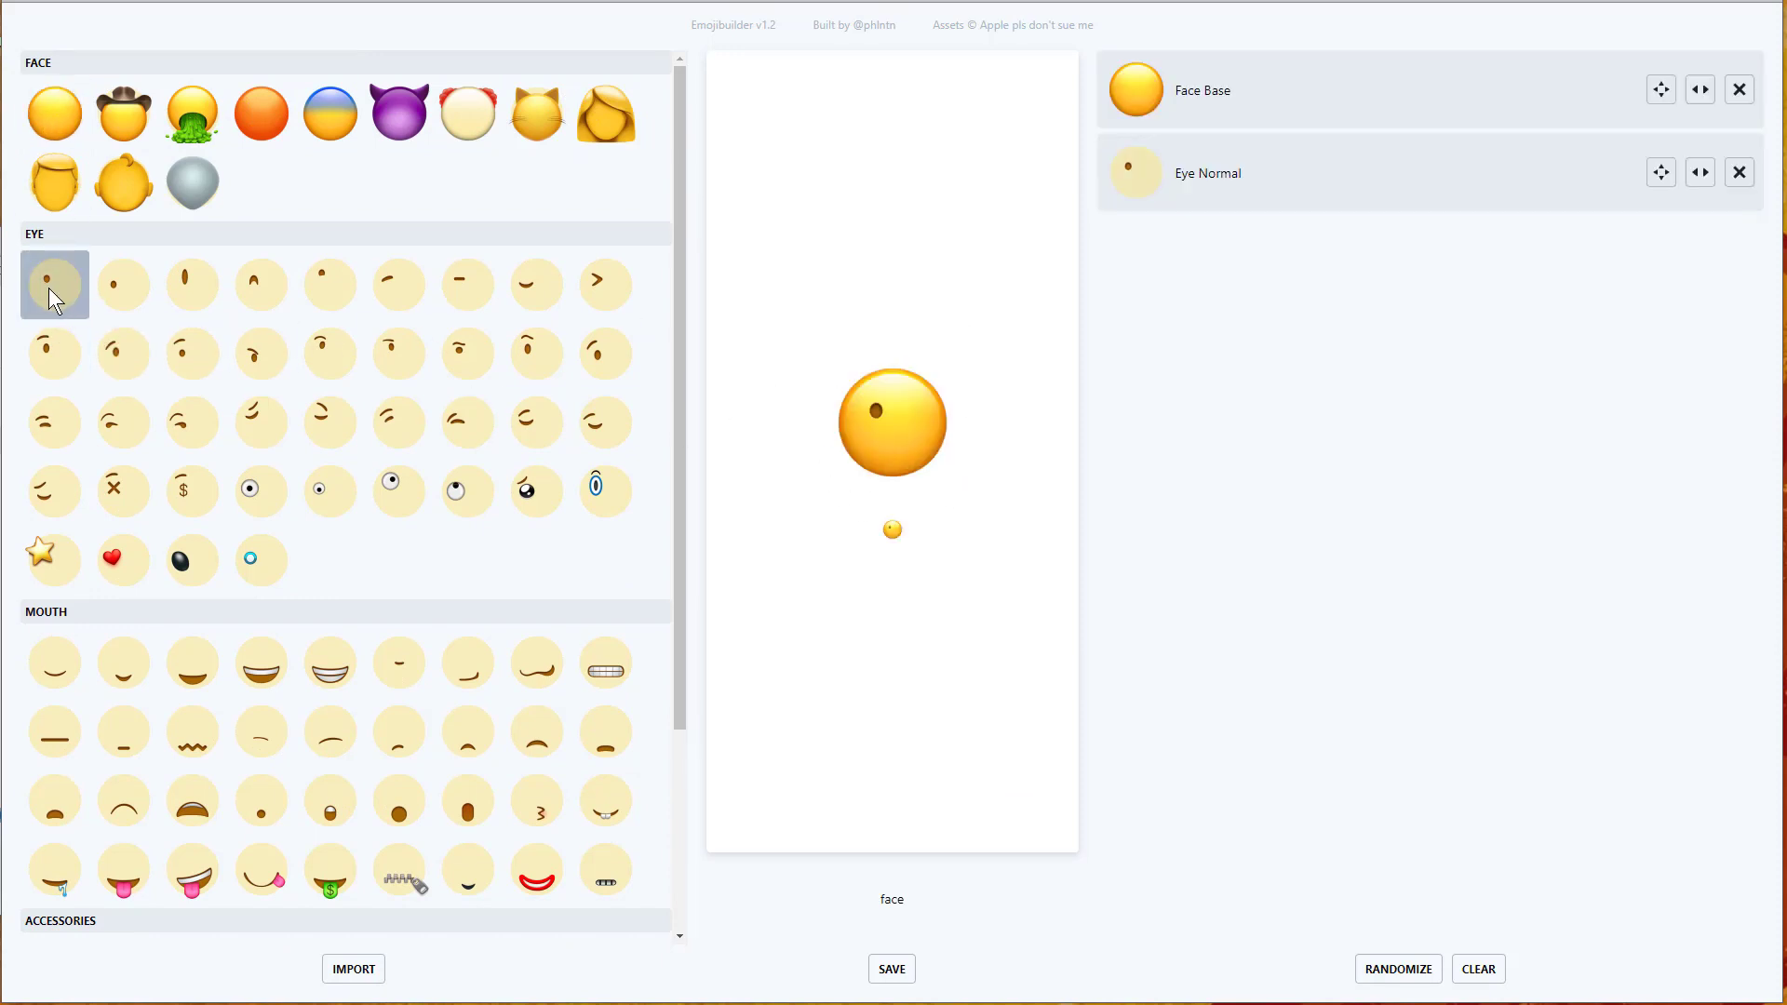
left_click(48, 287)
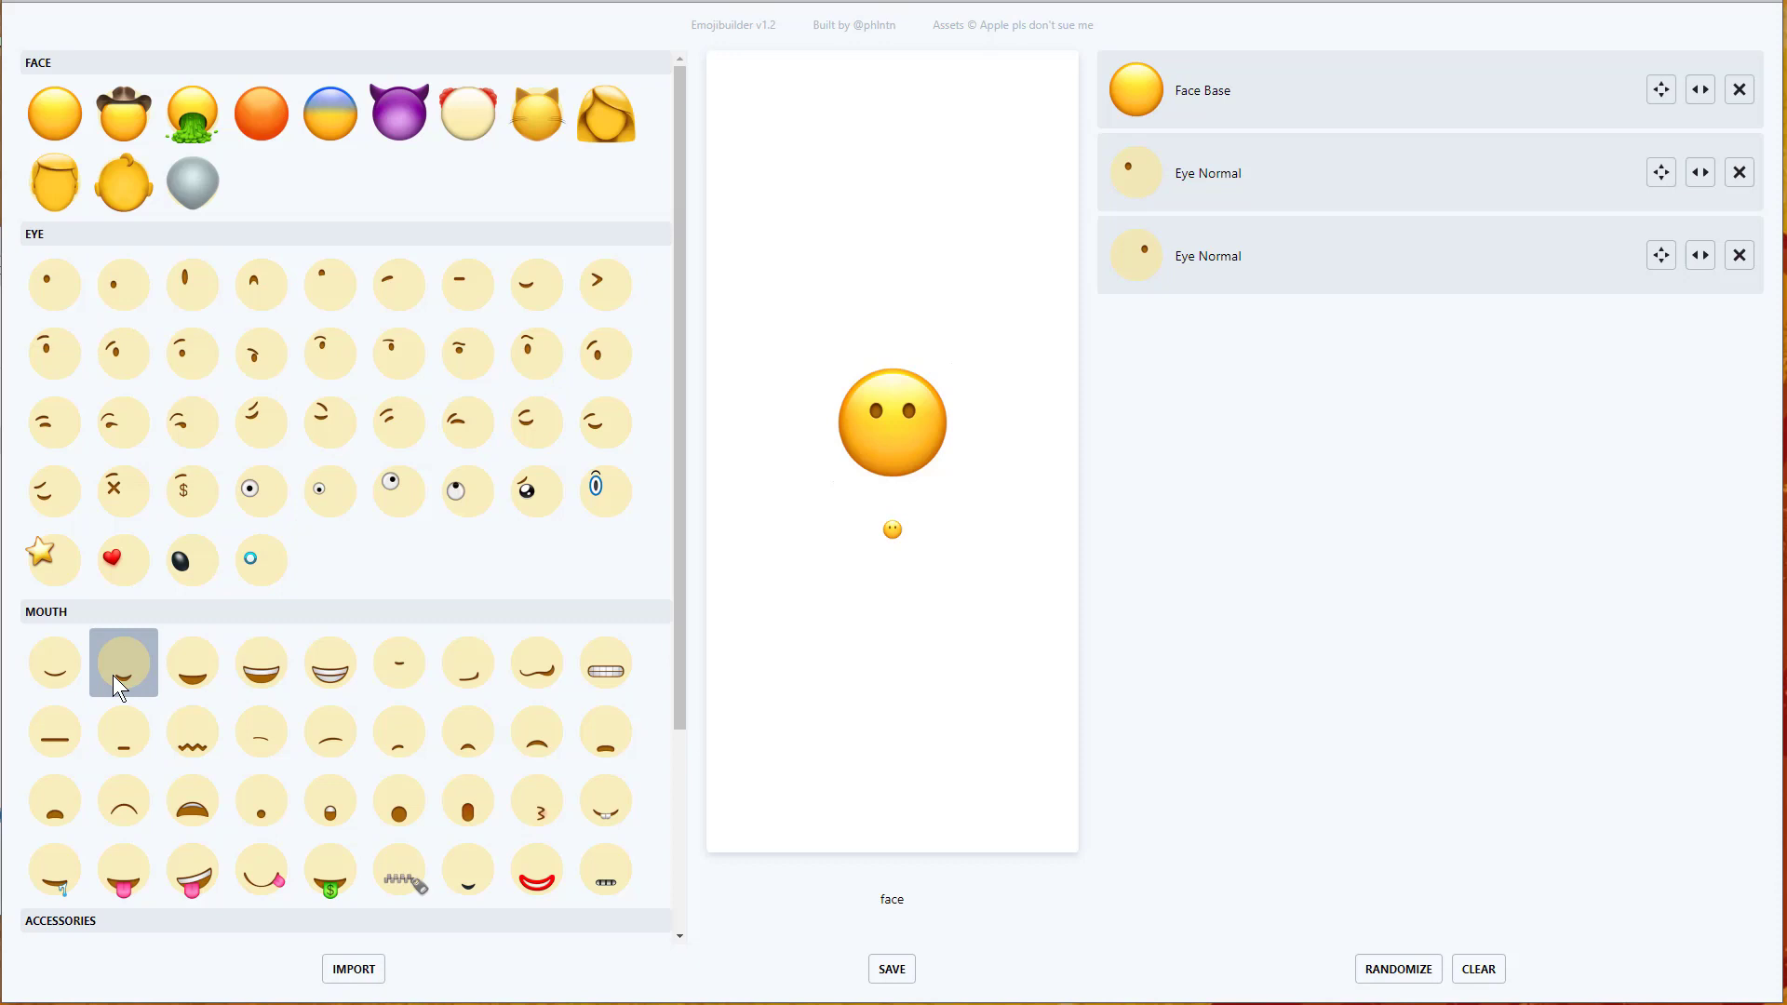
Try neutral, then smiling mouths, removing each, and settle on the confused mouth.
left_click(49, 733)
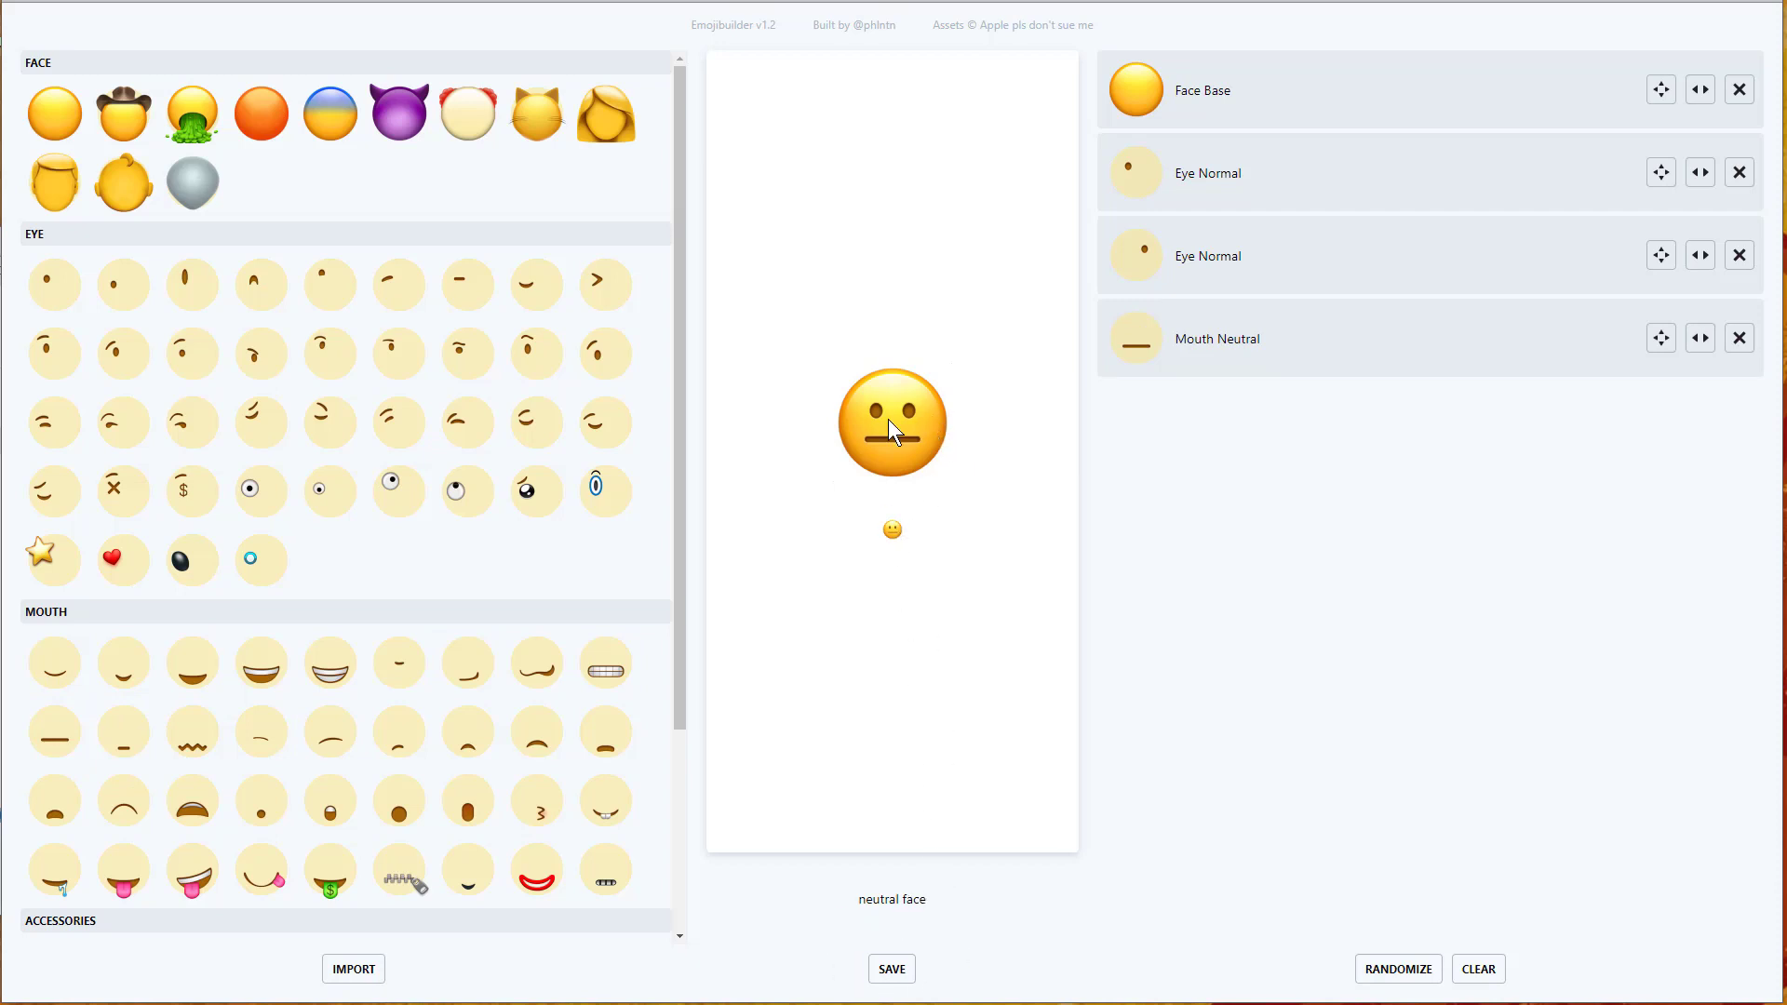
left_click(1745, 341)
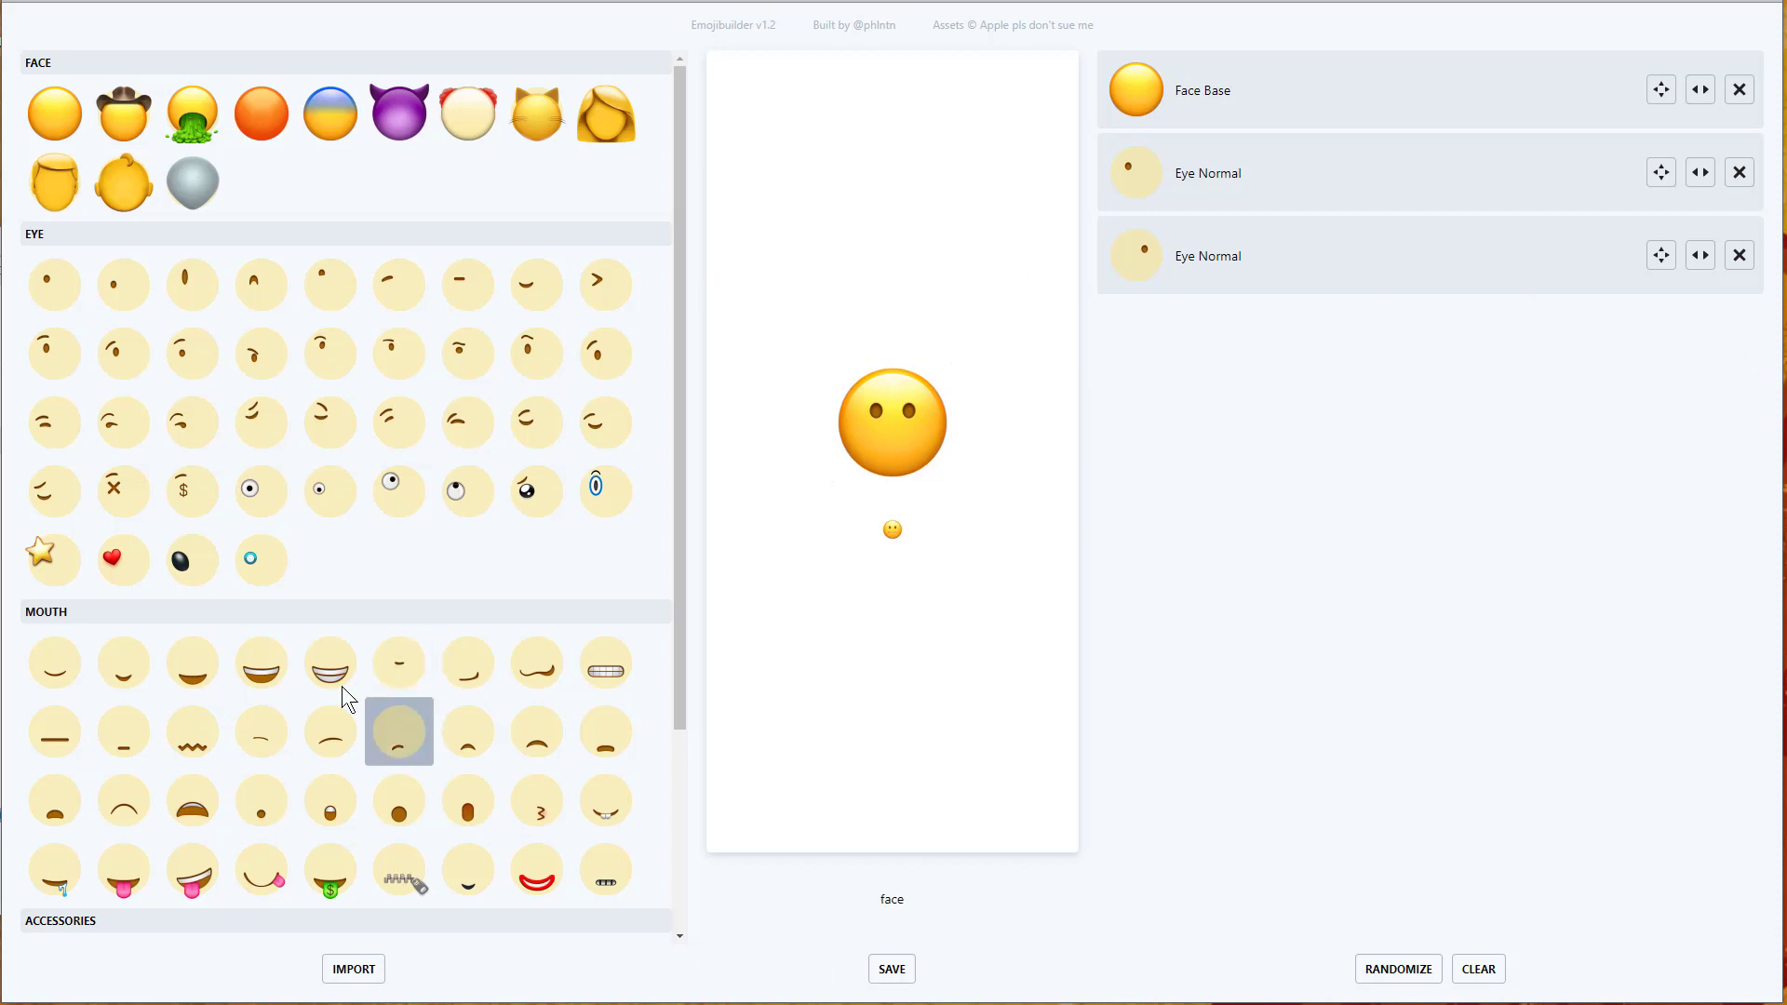
left_click(71, 668)
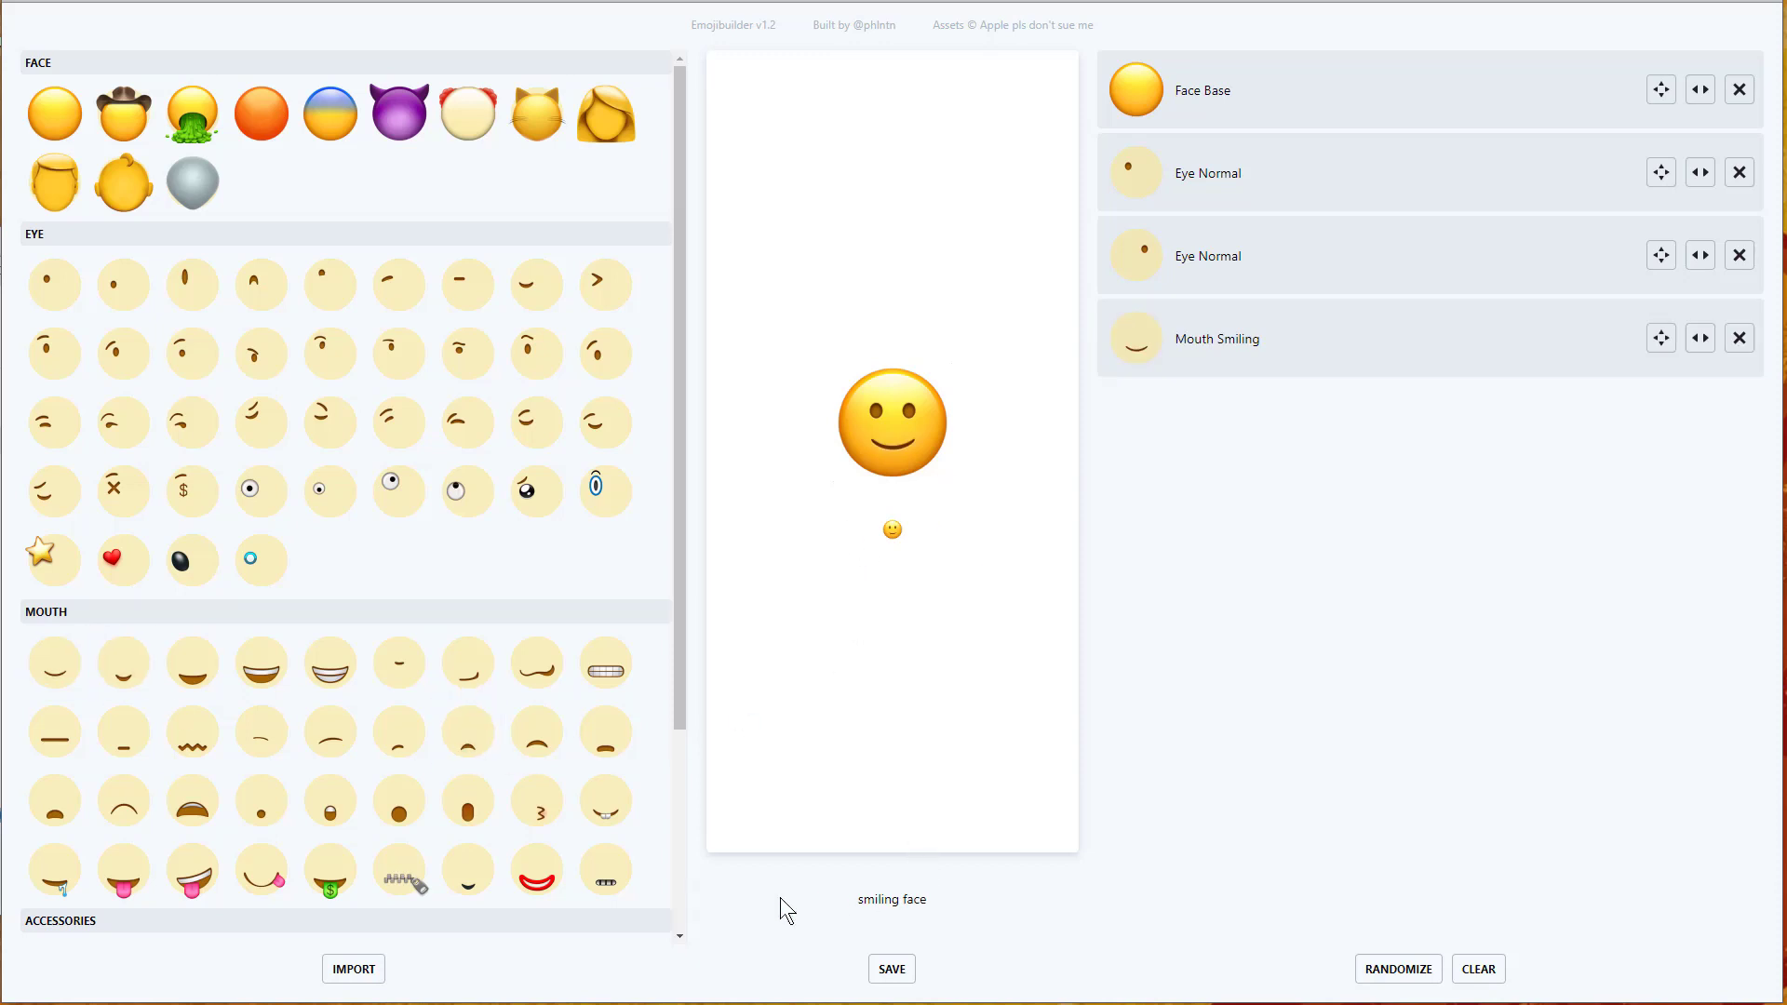
left_click(1739, 338)
left_click(400, 733)
Swap the normal eyes and confused mouth for two open eyes and a skewed tongue-out mouth.
left_click(1738, 339)
left_click(1737, 258)
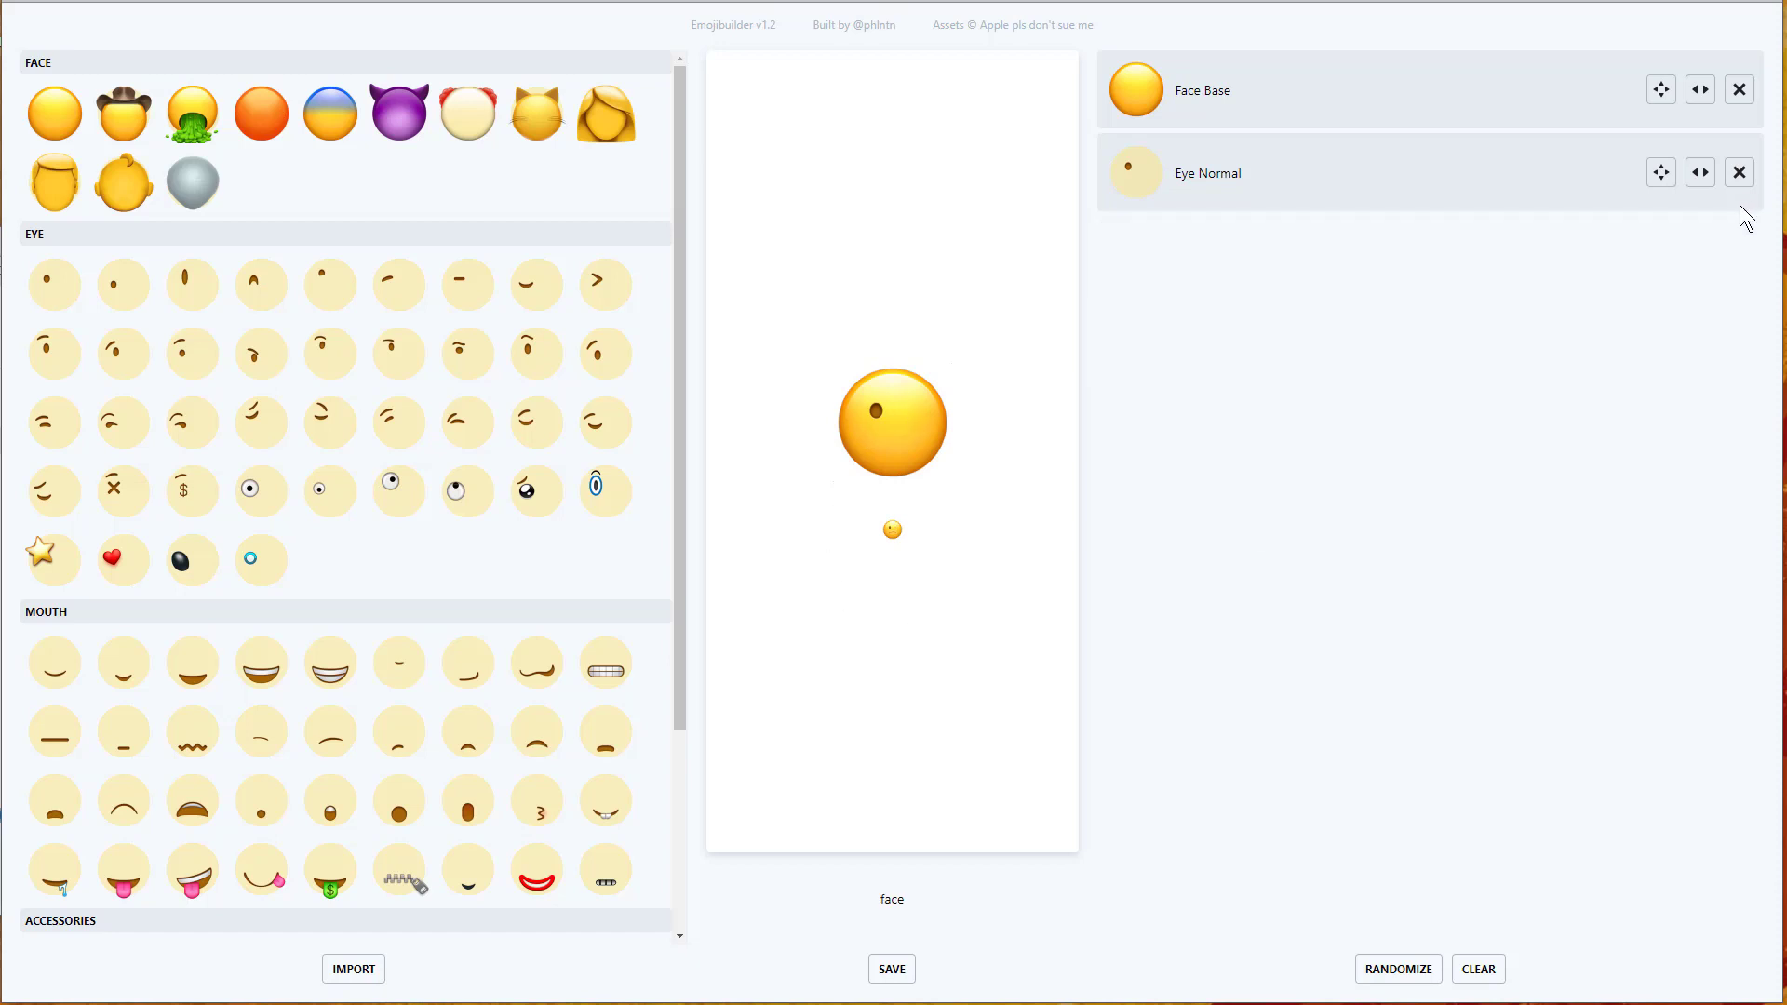
left_click(1739, 172)
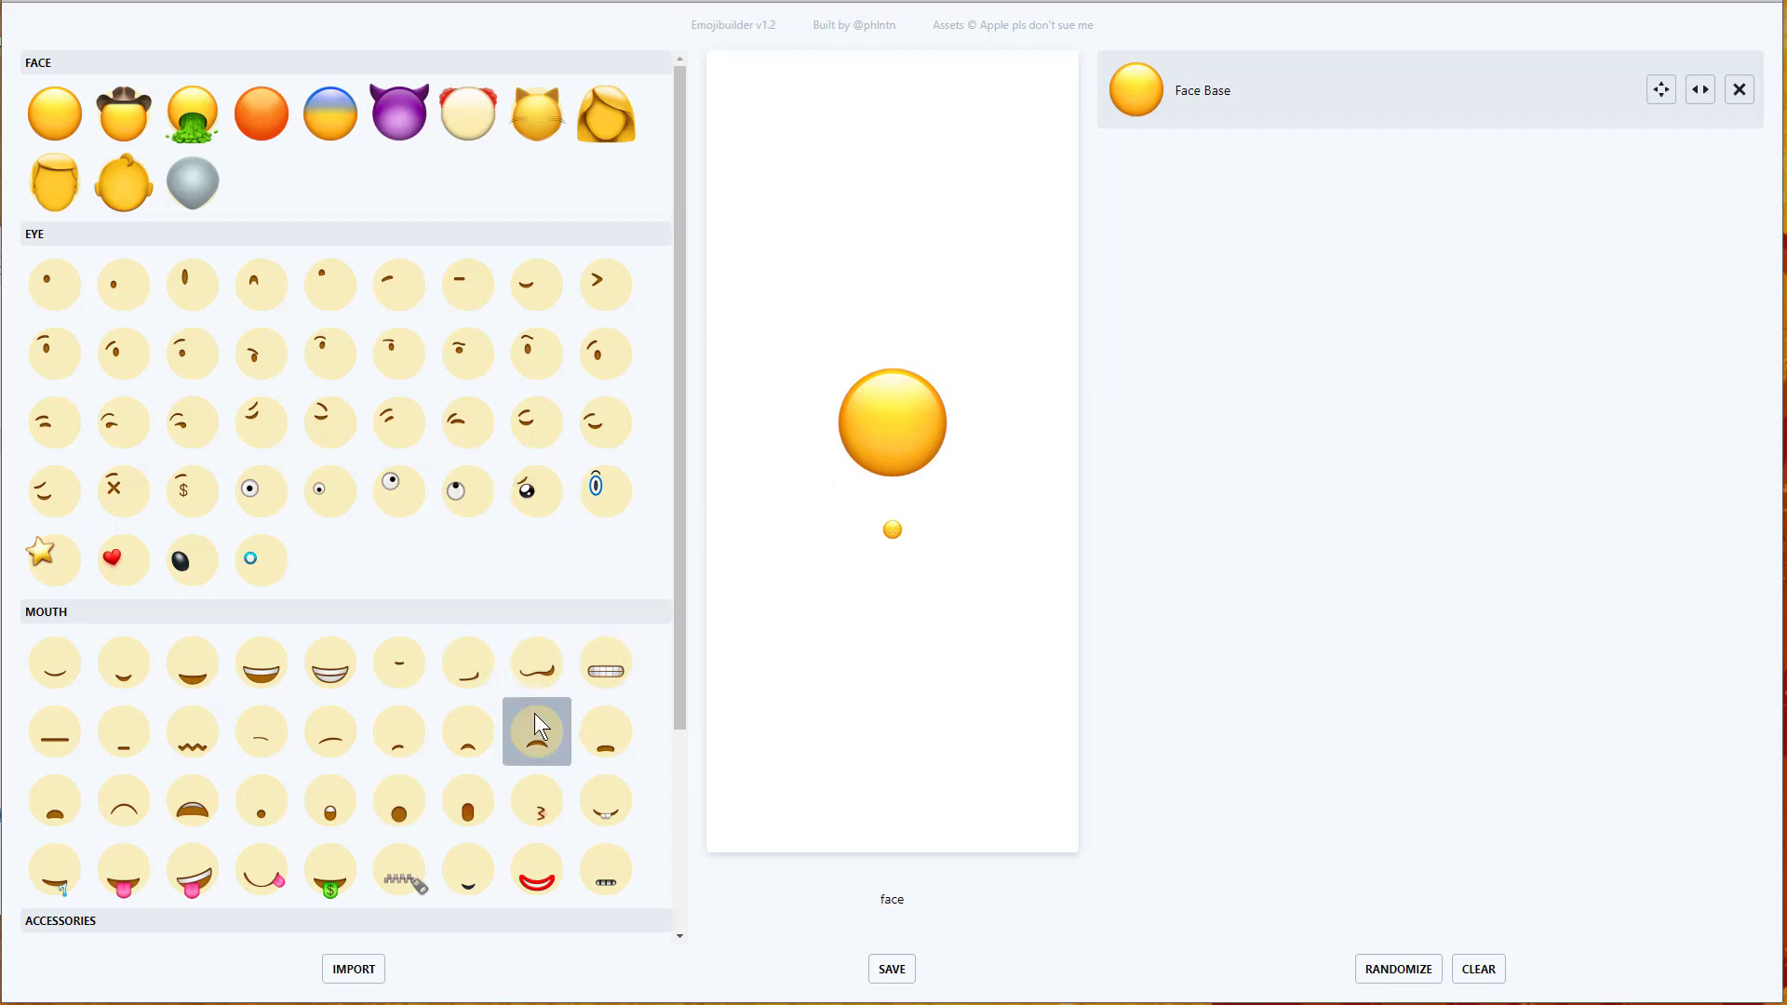
left_click(260, 492)
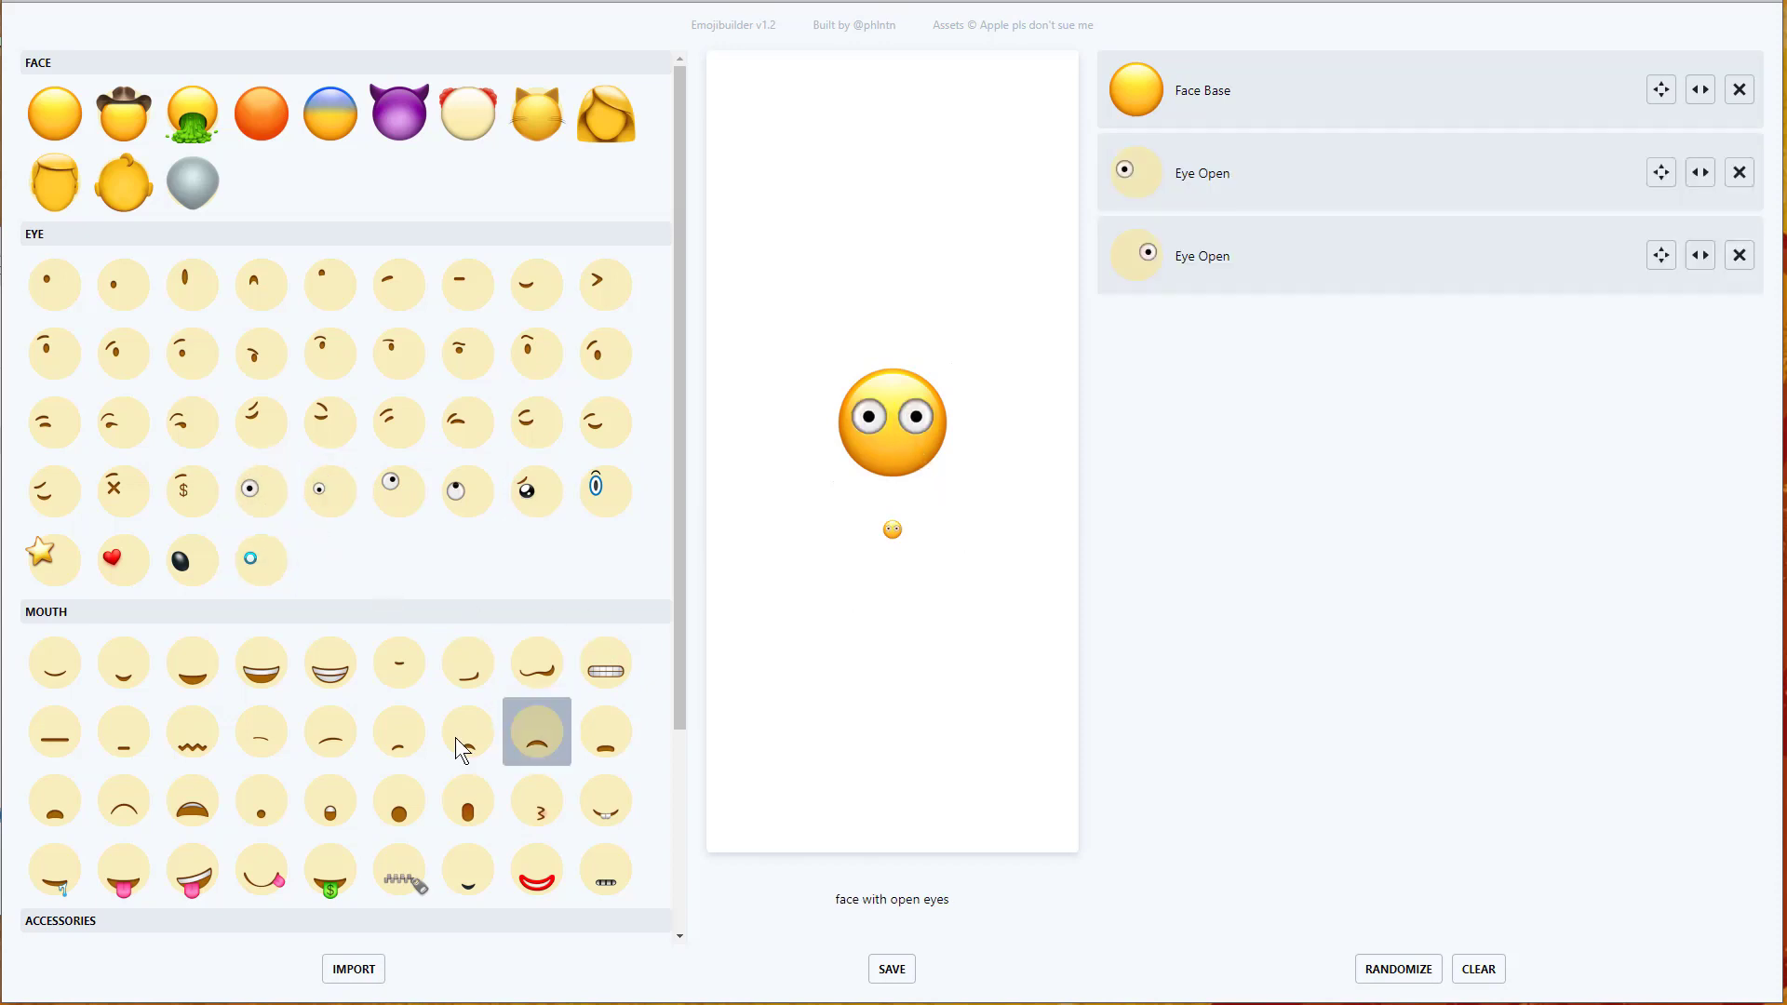
left_click(205, 879)
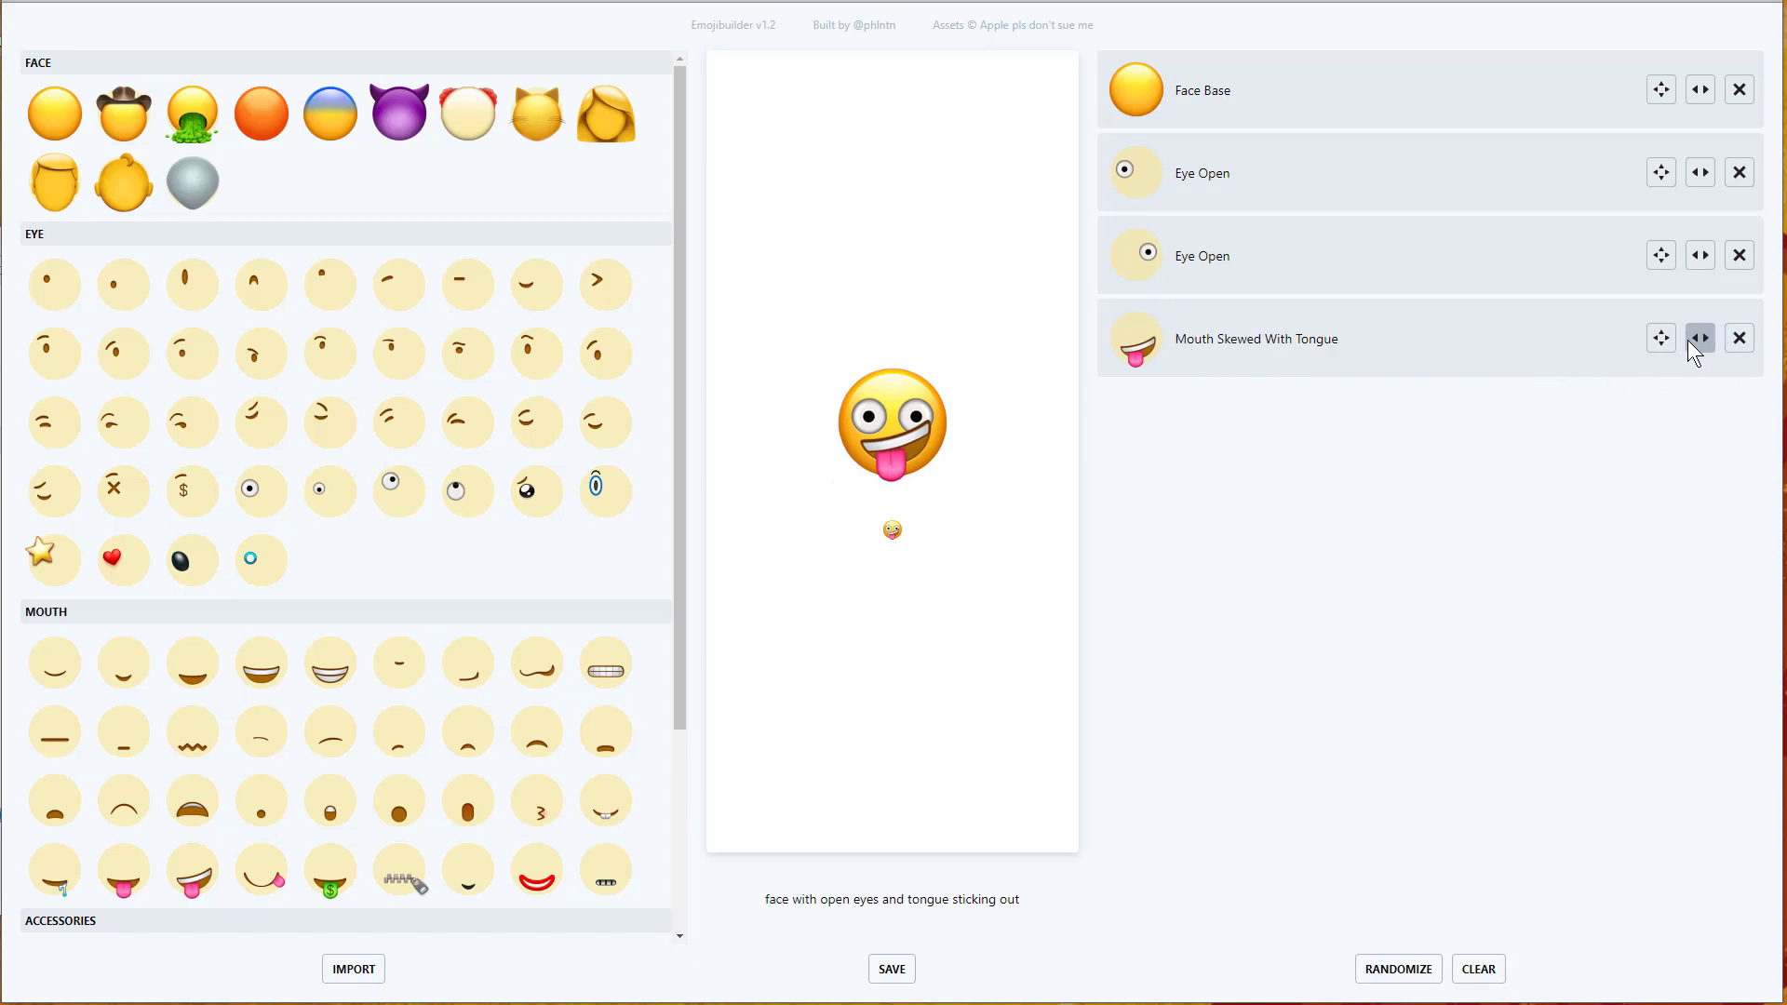
Scale the tongue-out mouth to 0.76, tilt it, and shift it down to Y 17, X 1.
left_click(1660, 339)
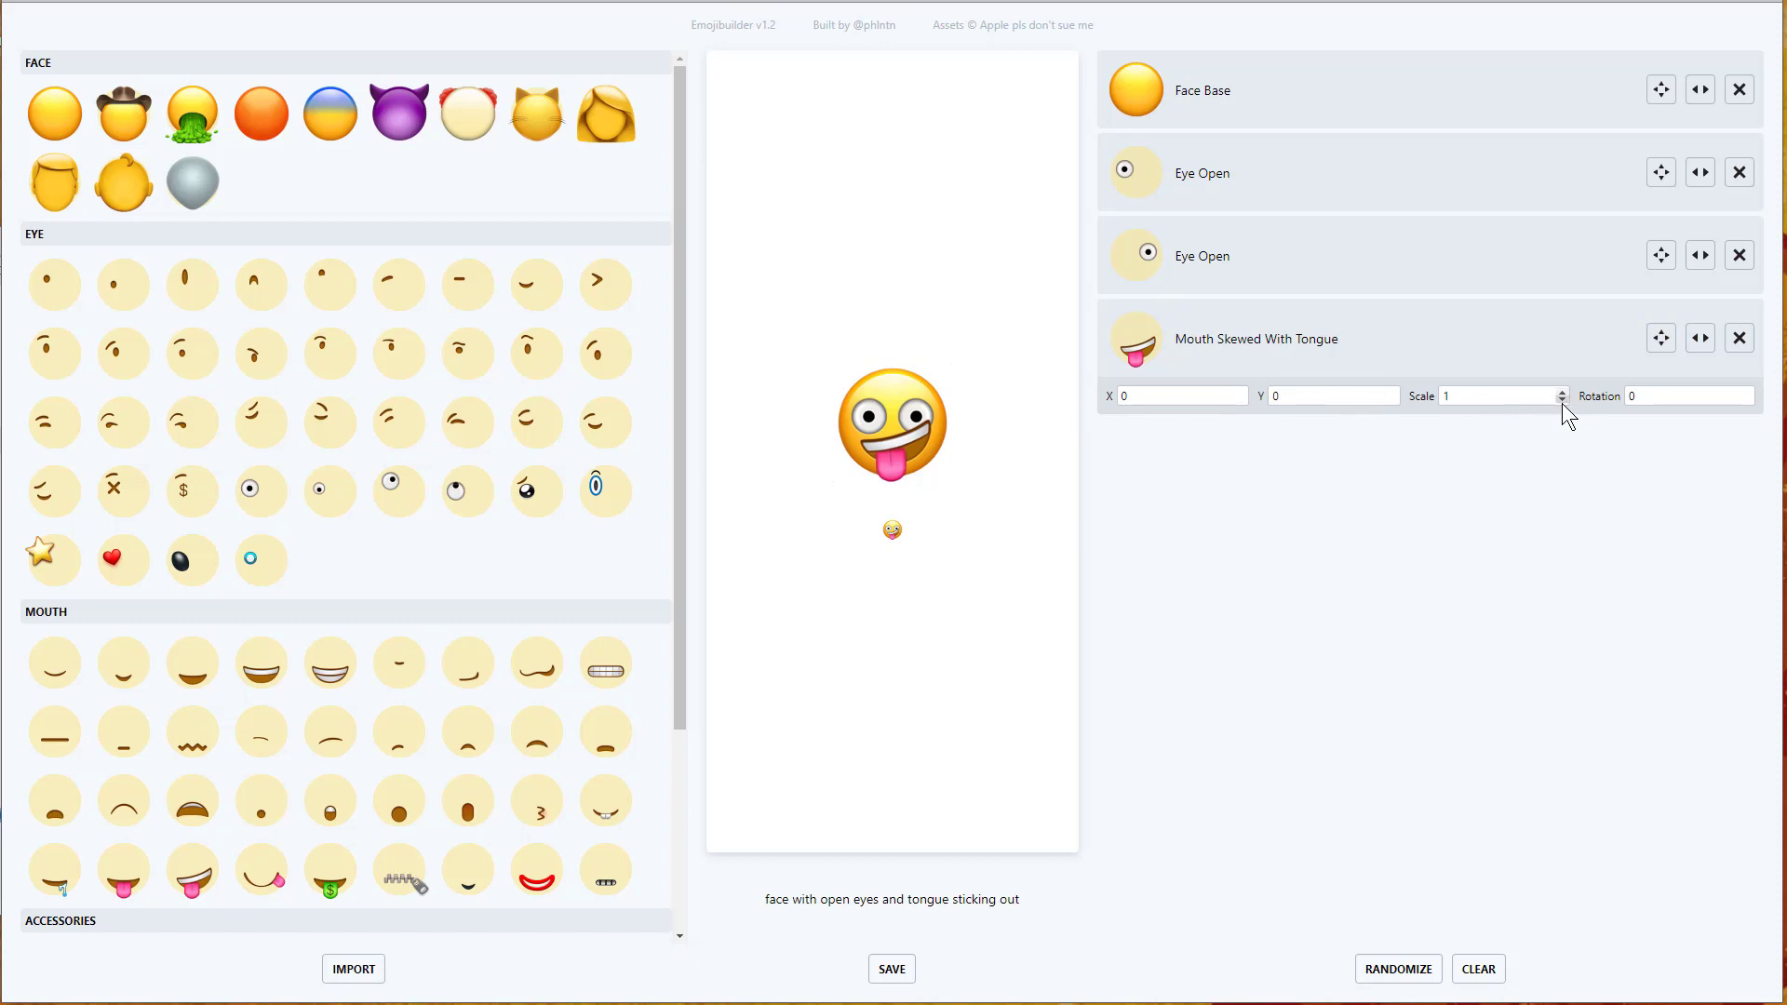
left_click_drag(1566, 400, 1565, 400)
left_click(1660, 396)
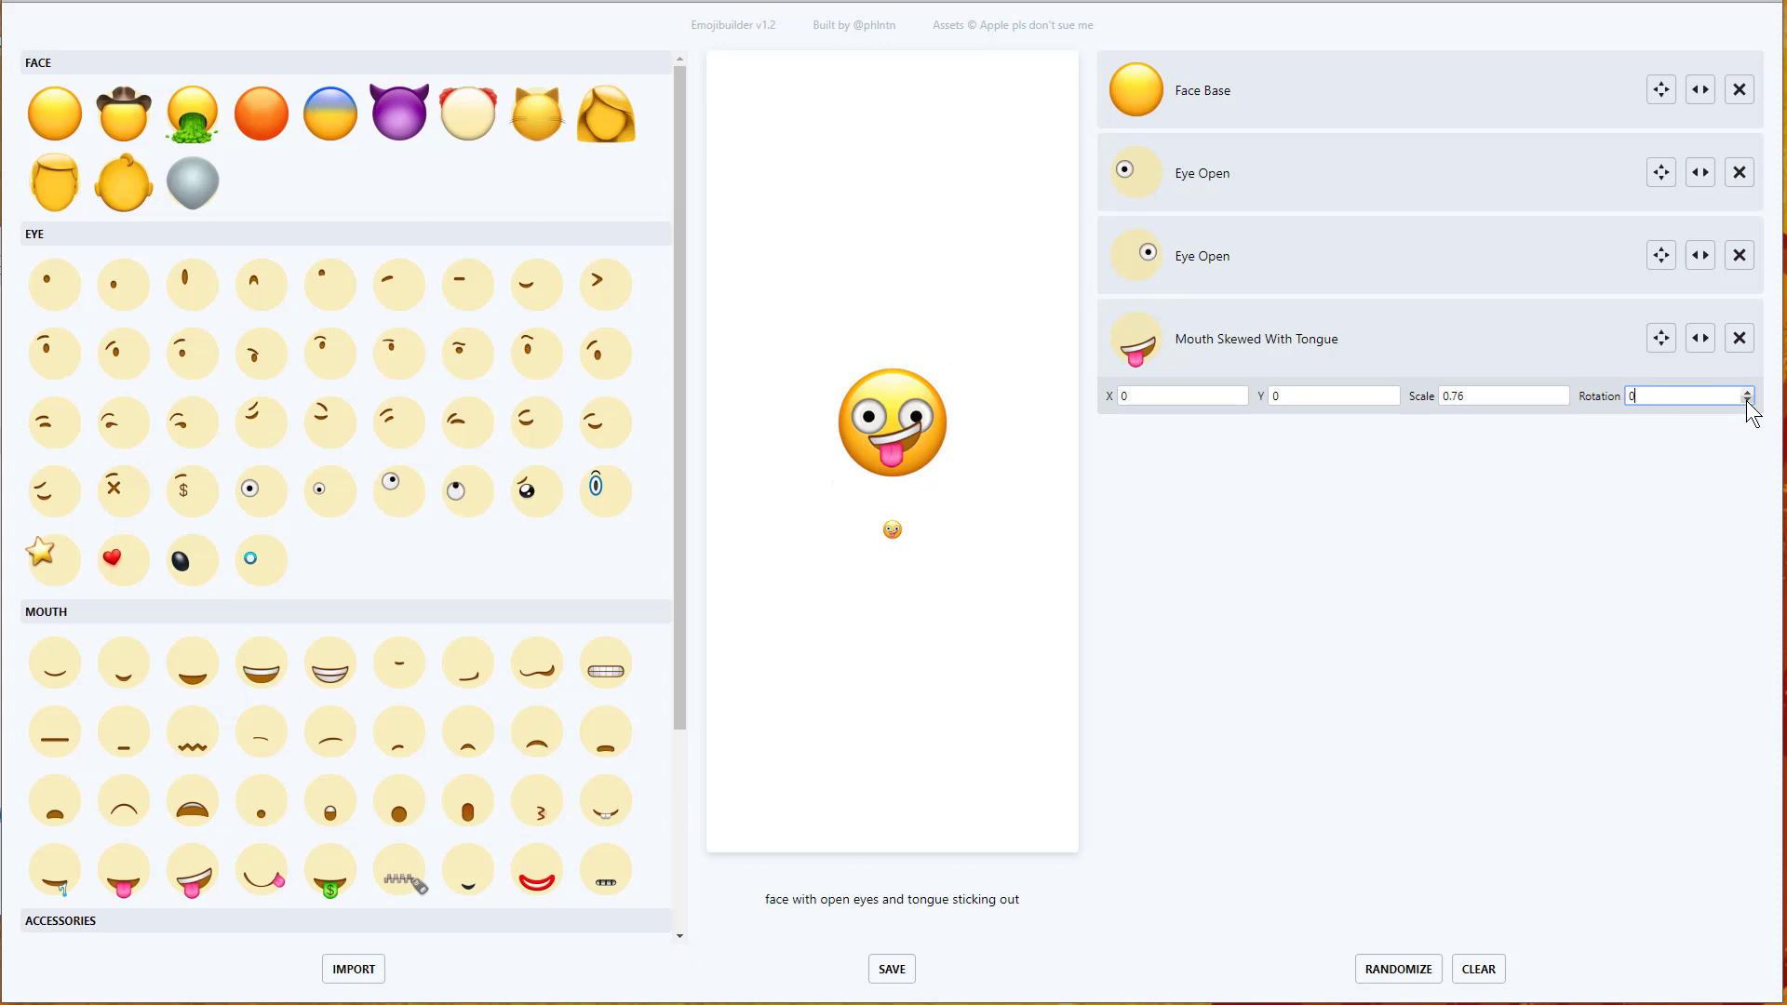
left_click_drag(1746, 400, 1748, 392)
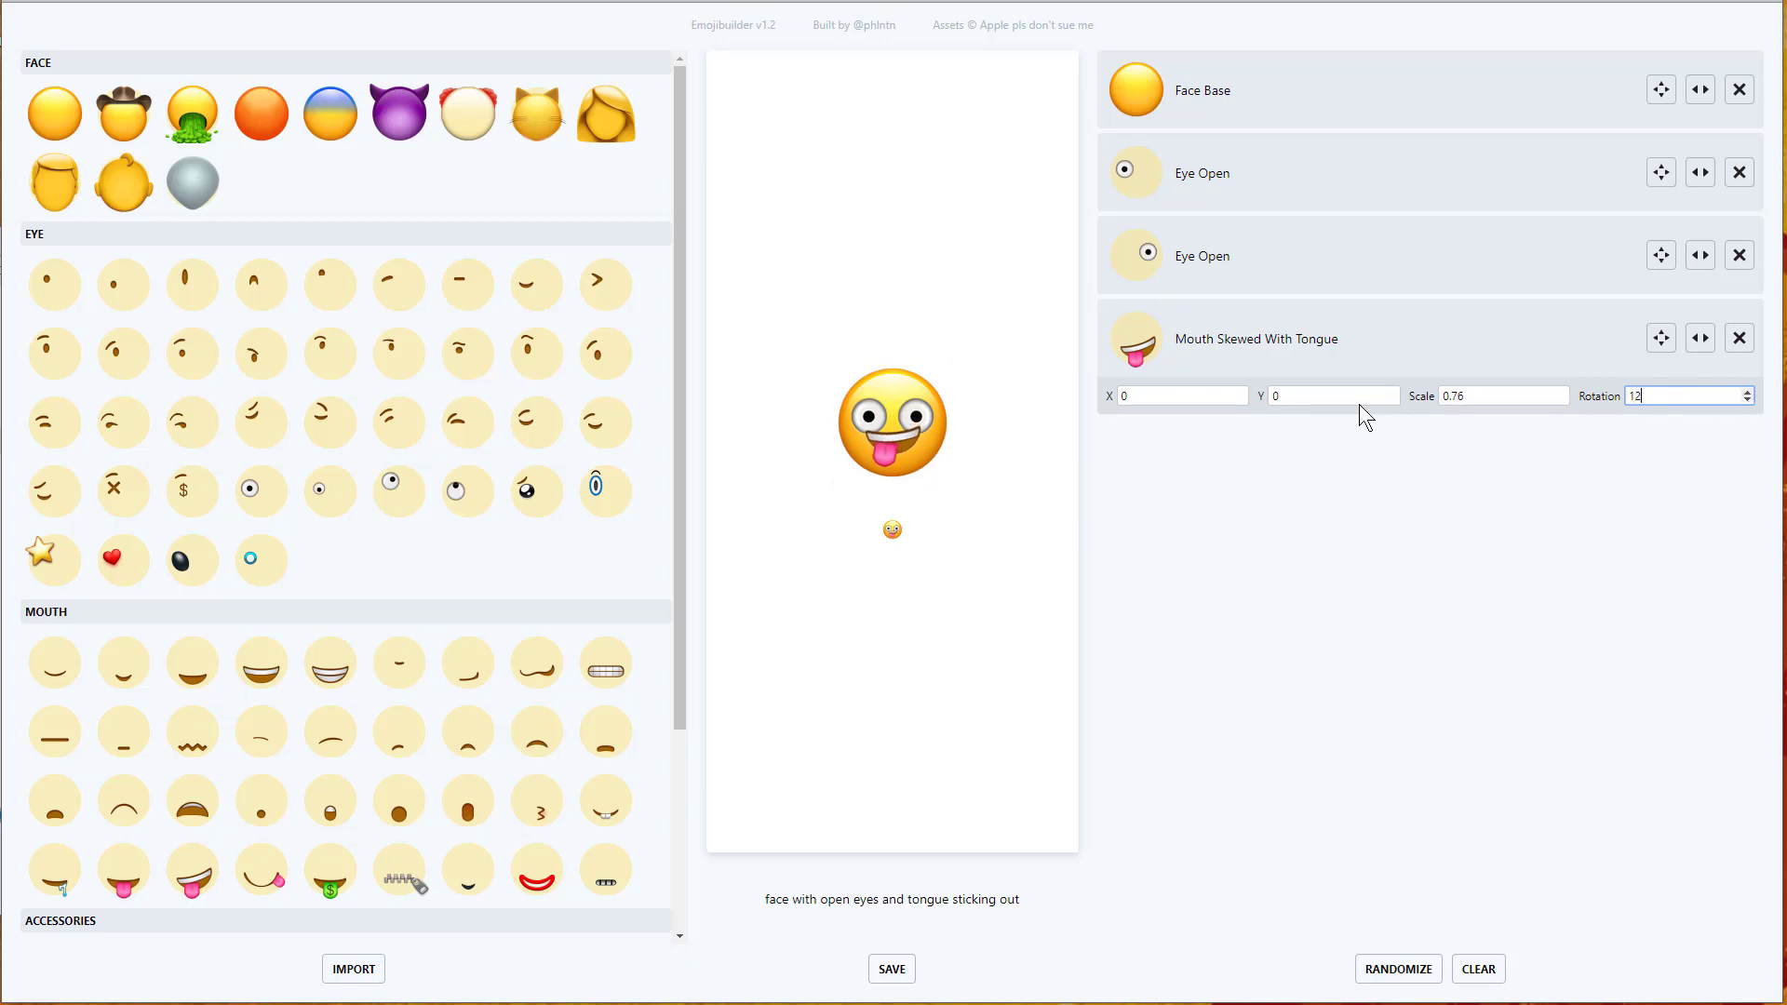
left_click_drag(1394, 401, 1394, 395)
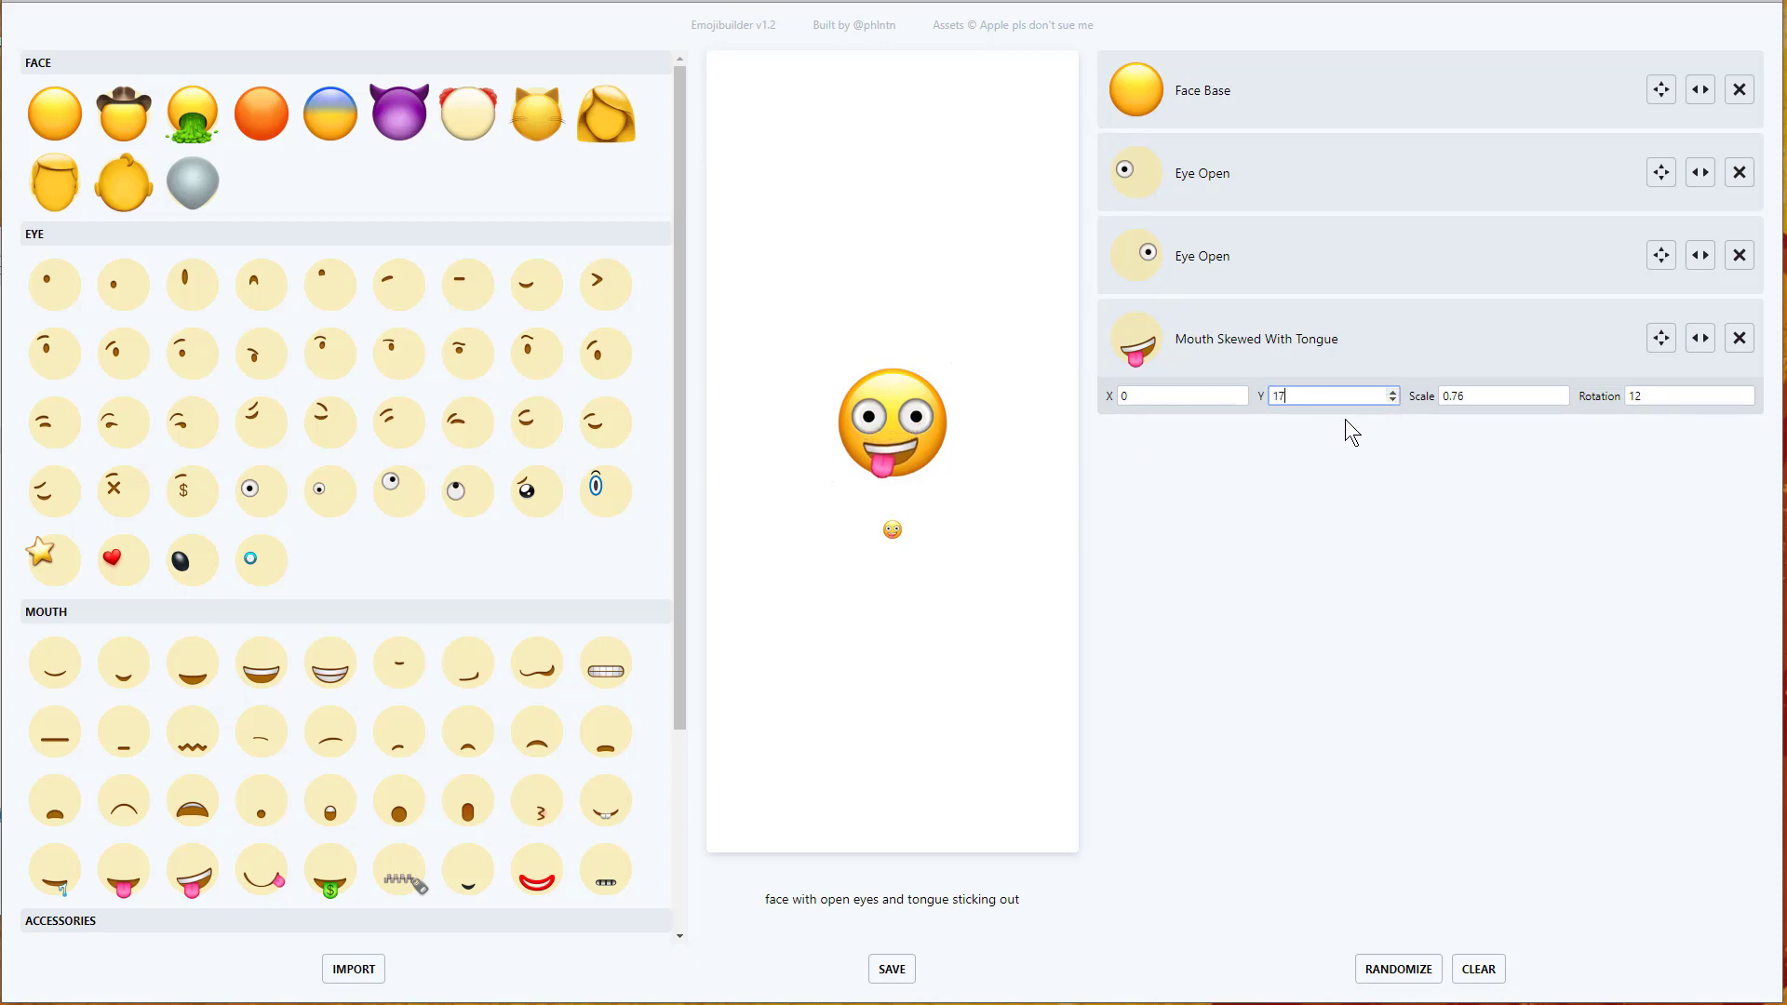
left_click(1241, 394)
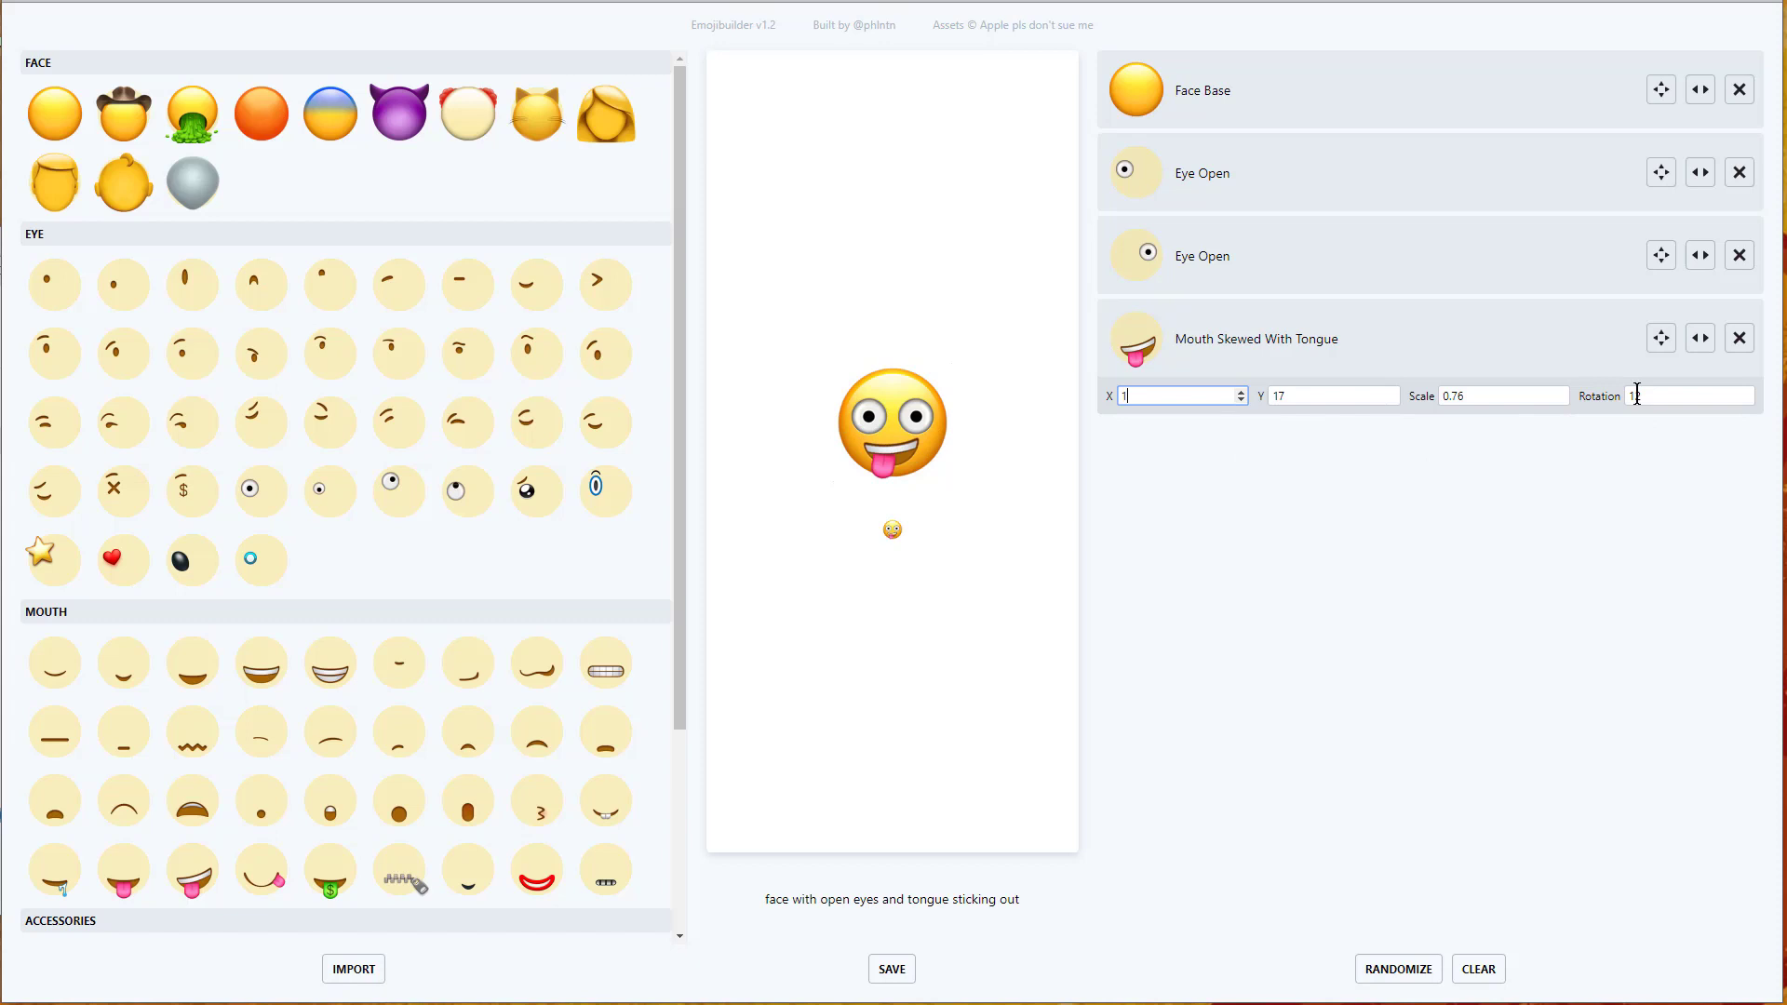
Enlarge the first open eye to scale 1.12 and move it left to X -11.
left_click(1377, 175)
left_click(1659, 177)
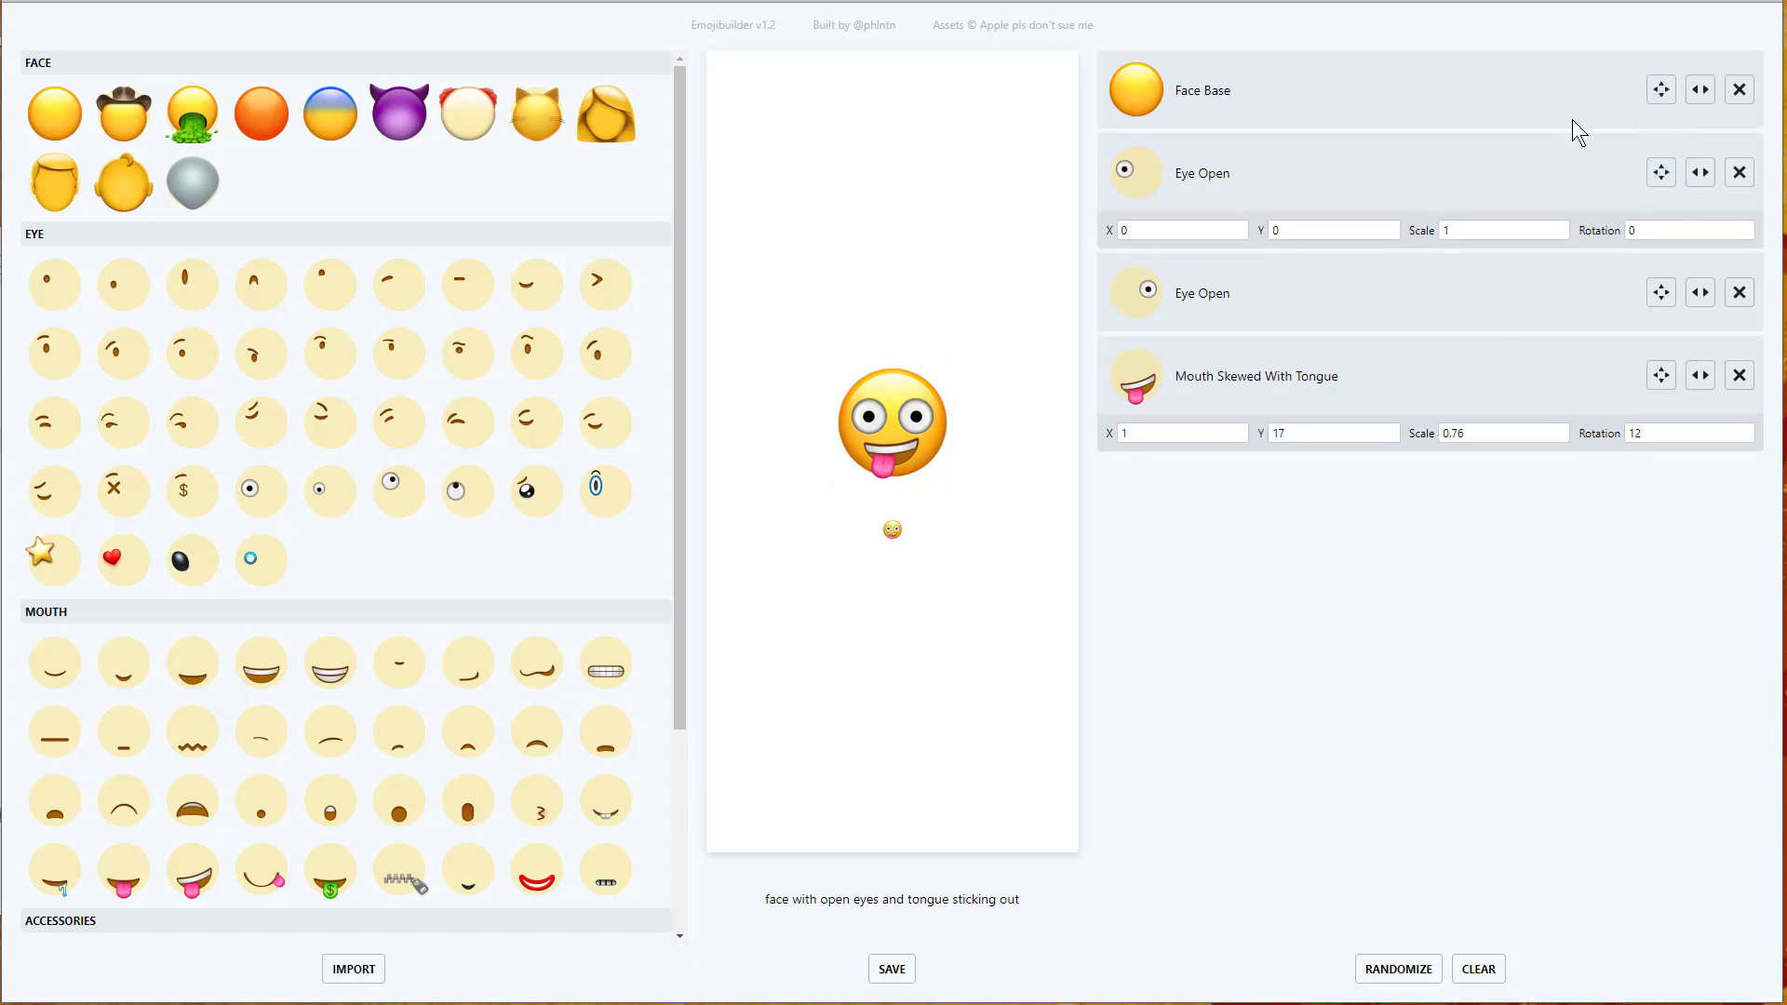
left_click(1562, 227)
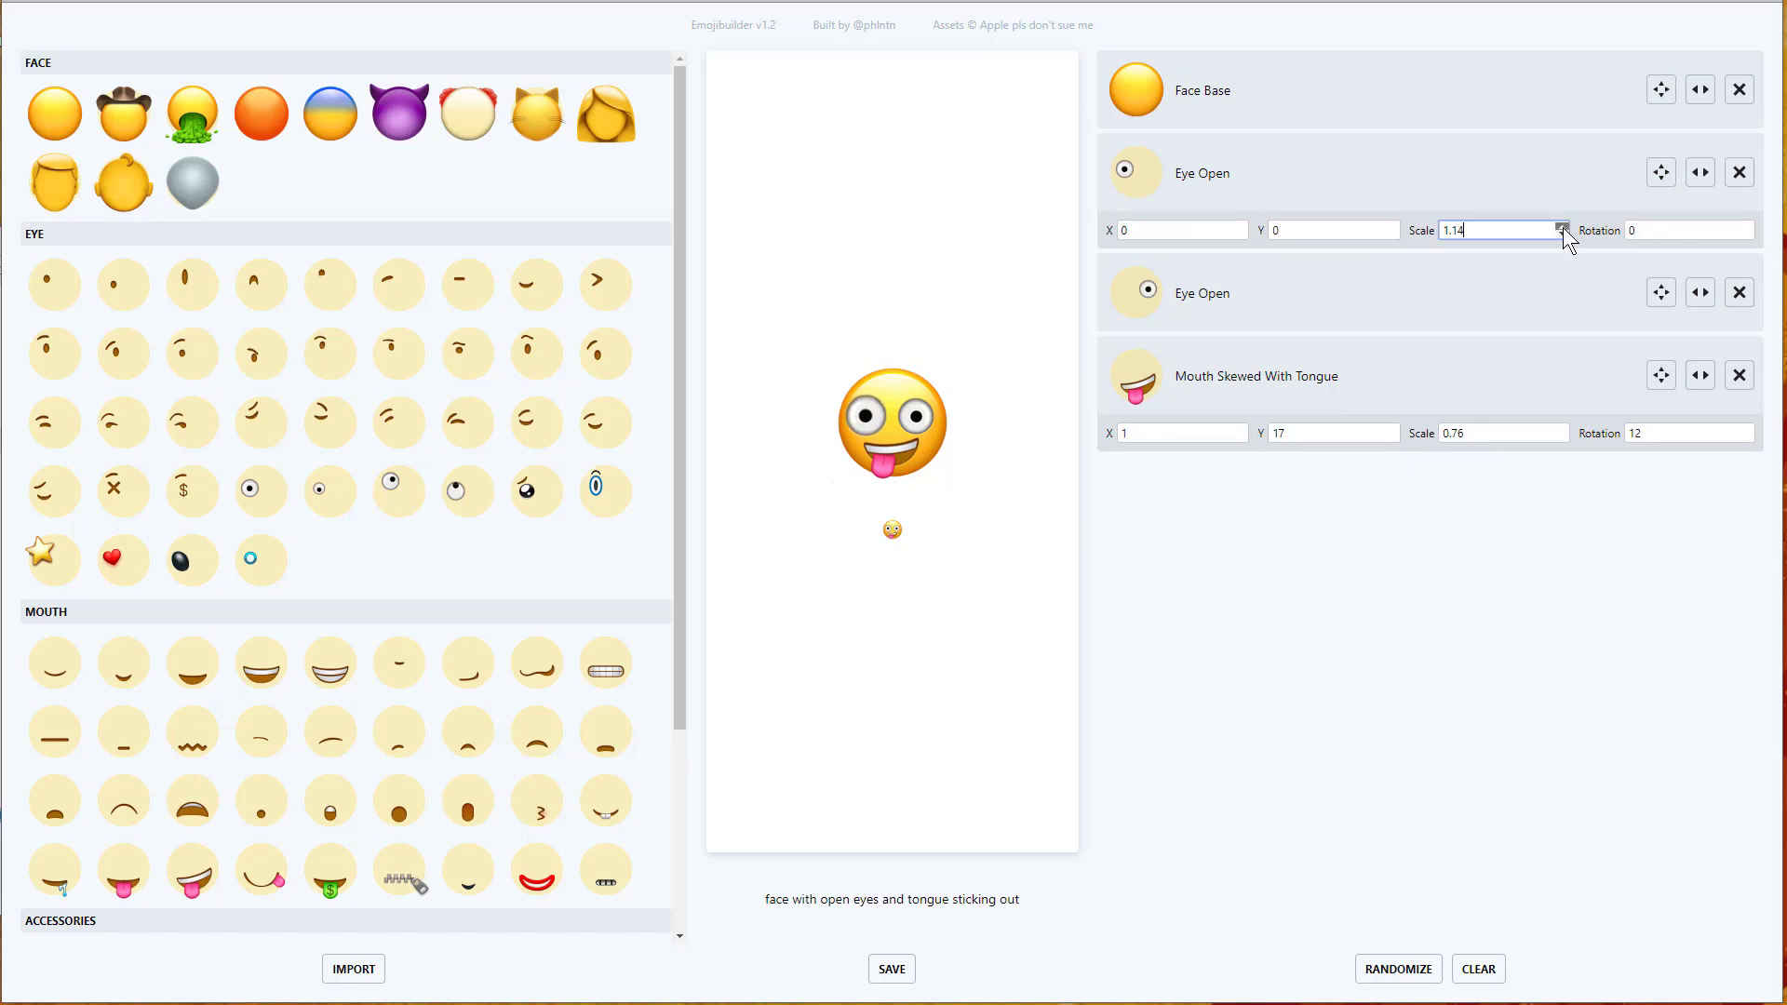
left_click(1241, 233)
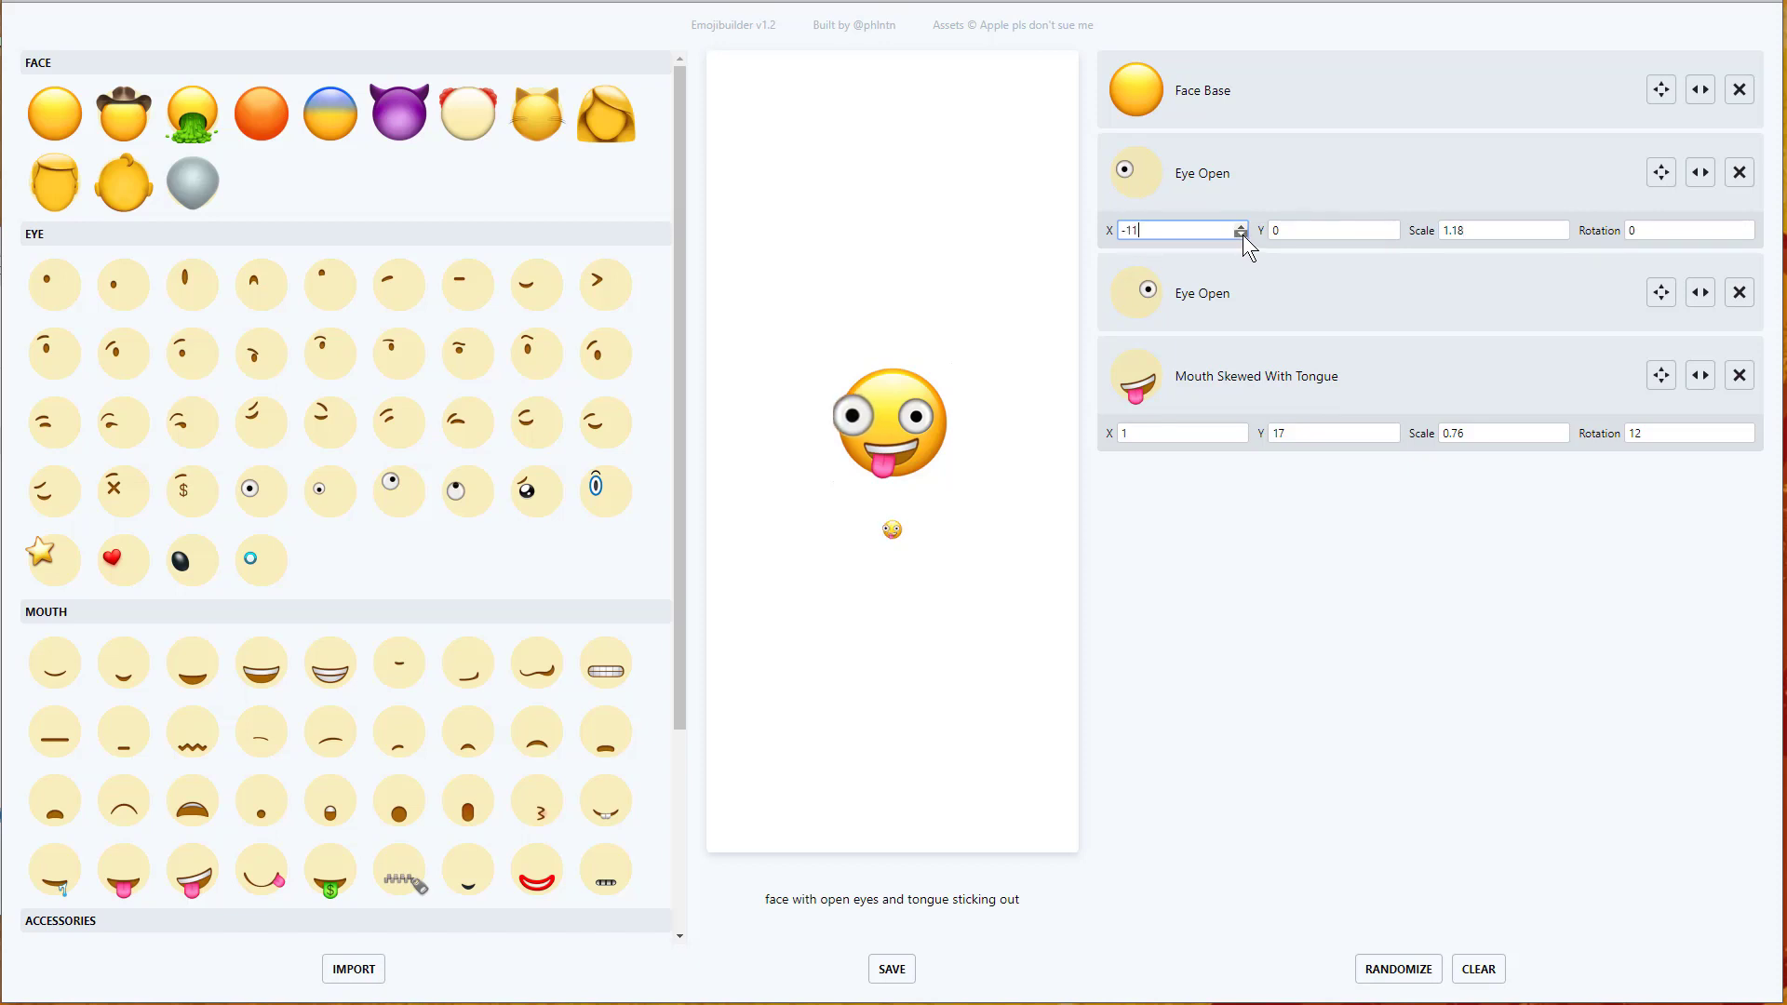
left_click(908, 417)
Shift the second open eye to X -12, Y -1.
left_click(1662, 296)
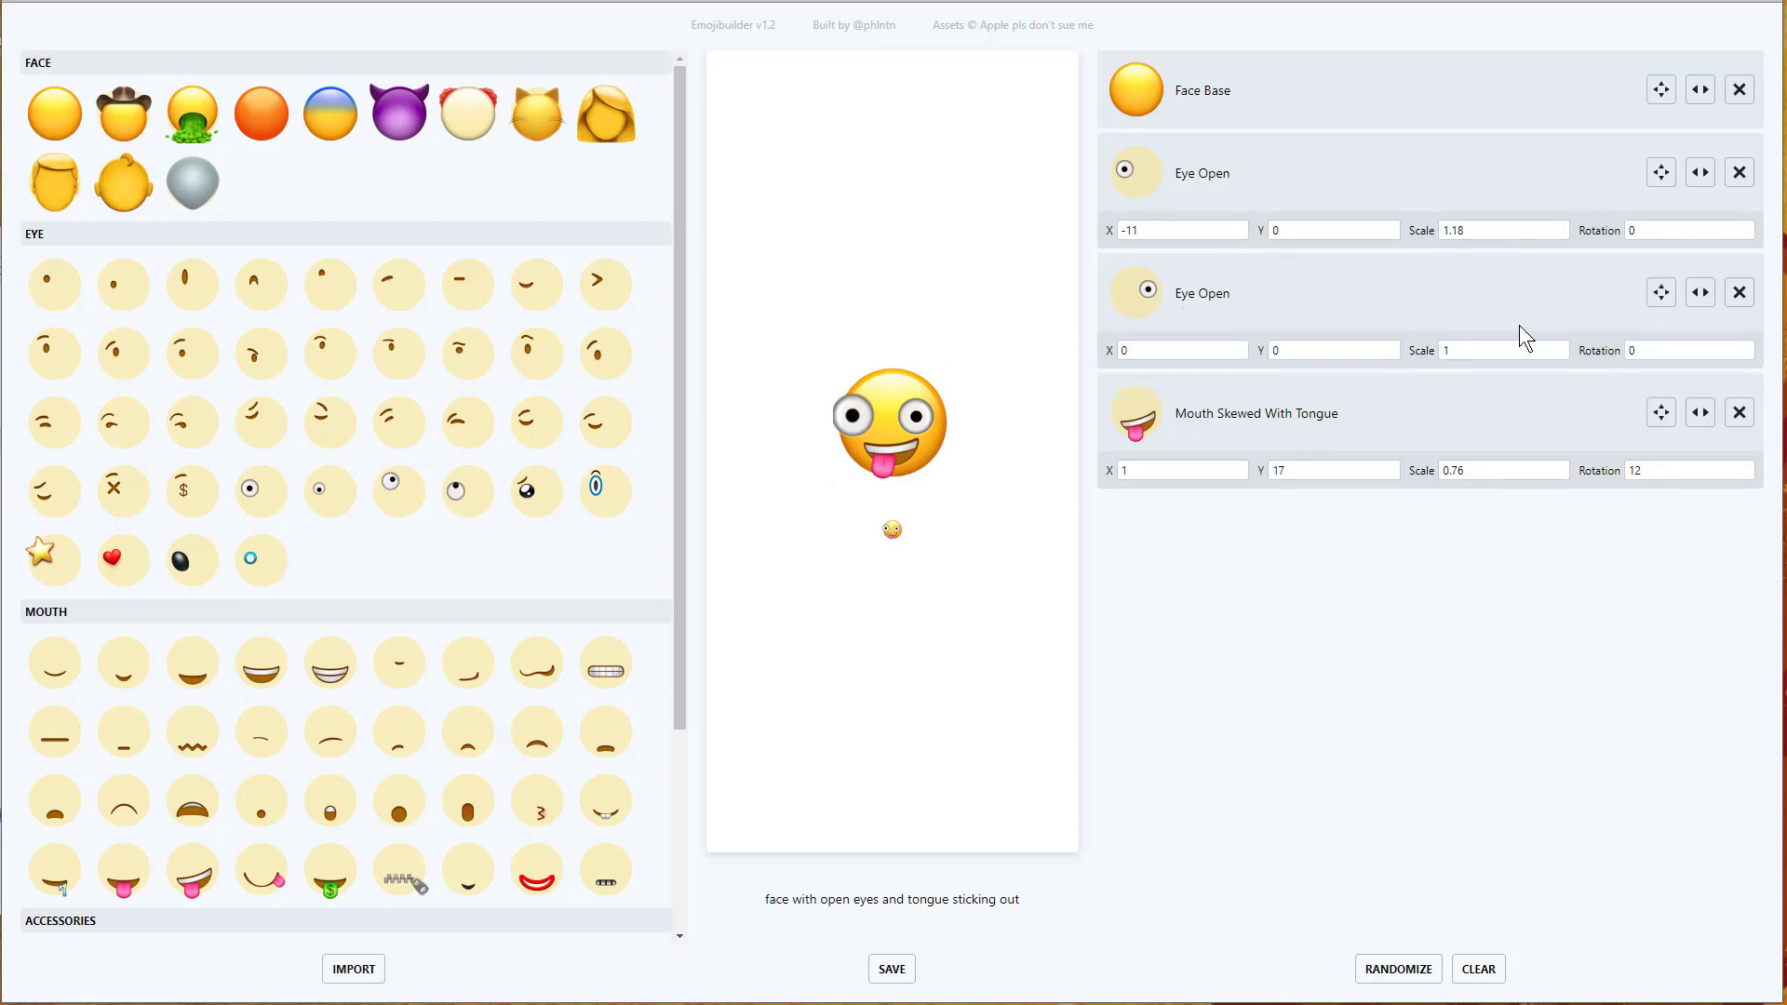
left_click(1392, 355)
left_click(1392, 355)
left_click(1392, 355)
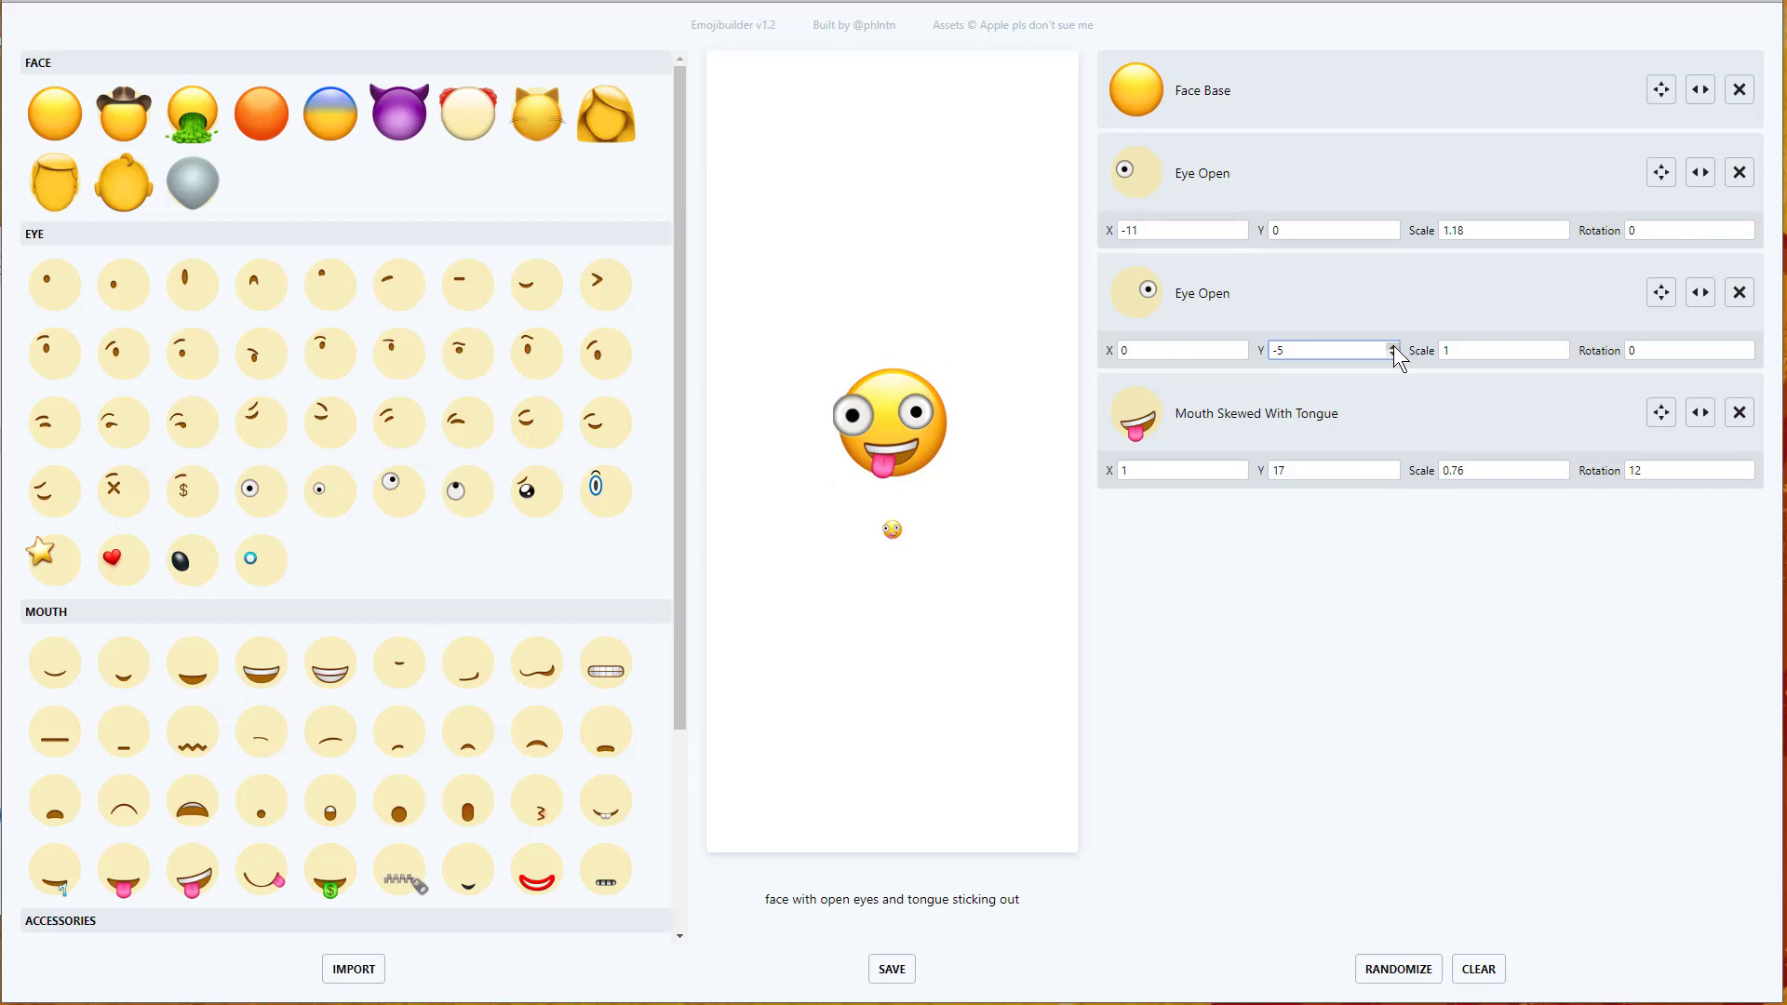
left_click(1392, 354)
left_click(1393, 348)
left_click(1393, 347)
left_click(1394, 347)
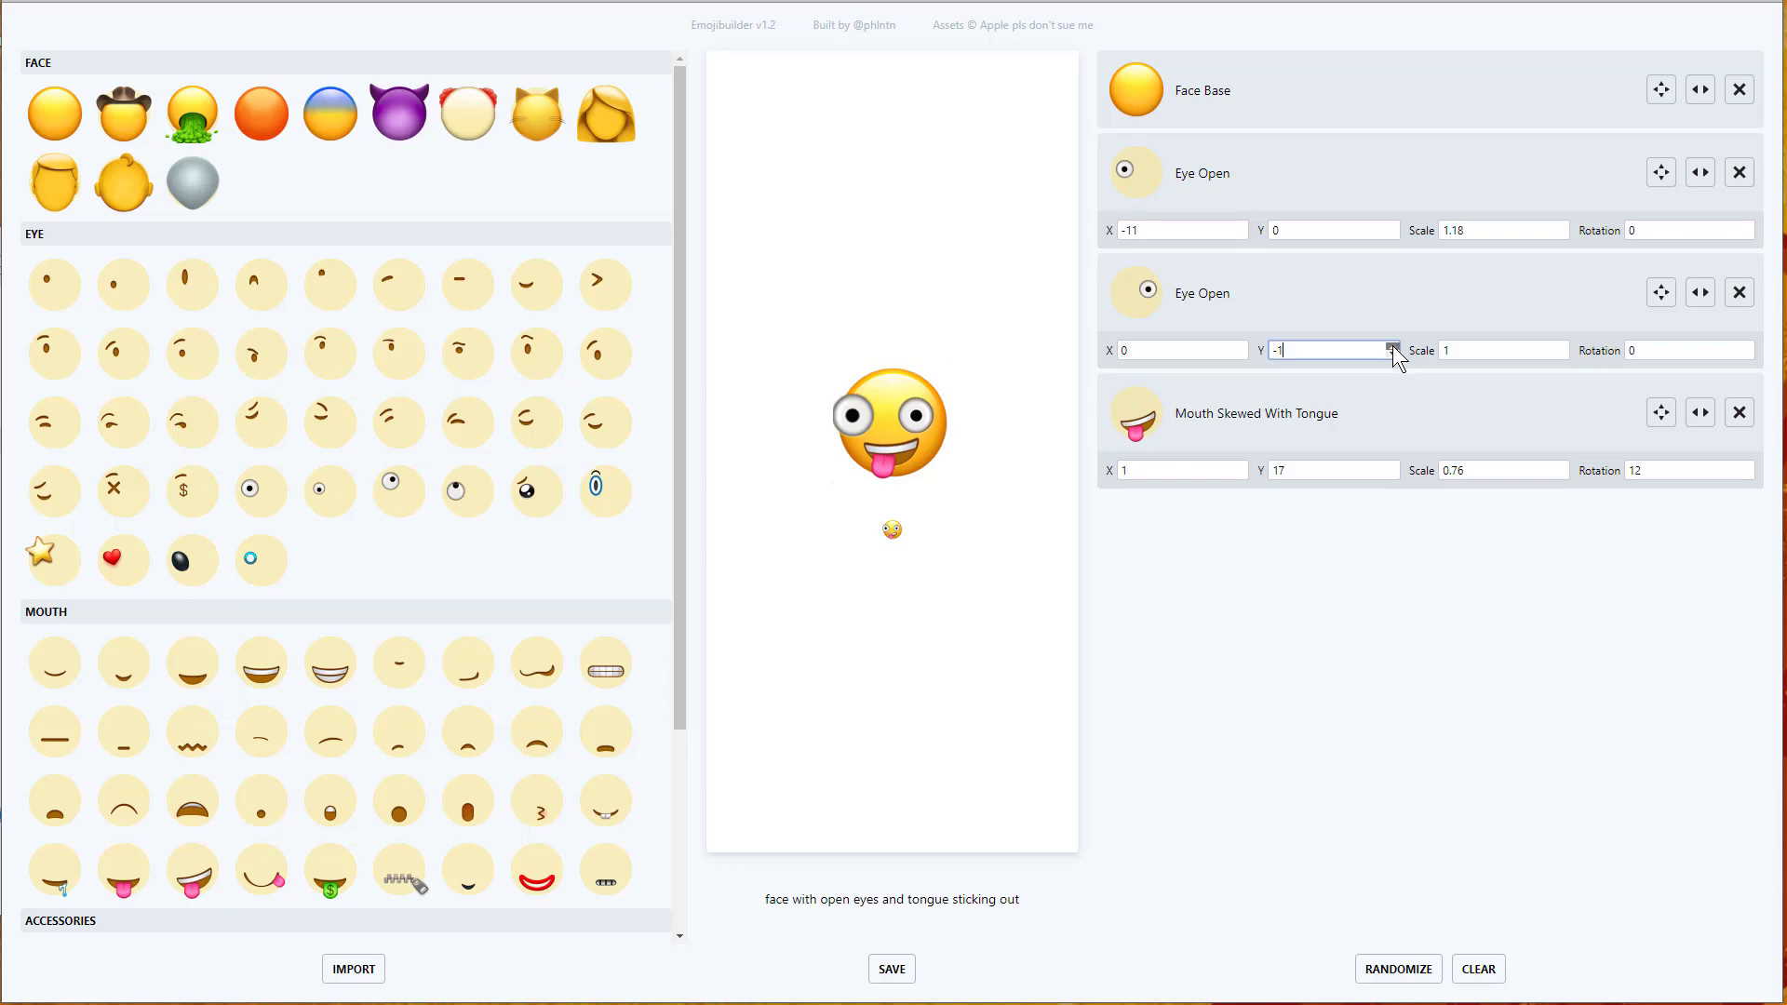
left_click(1244, 351)
left_click(1243, 352)
left_click(1245, 352)
left_click(1244, 351)
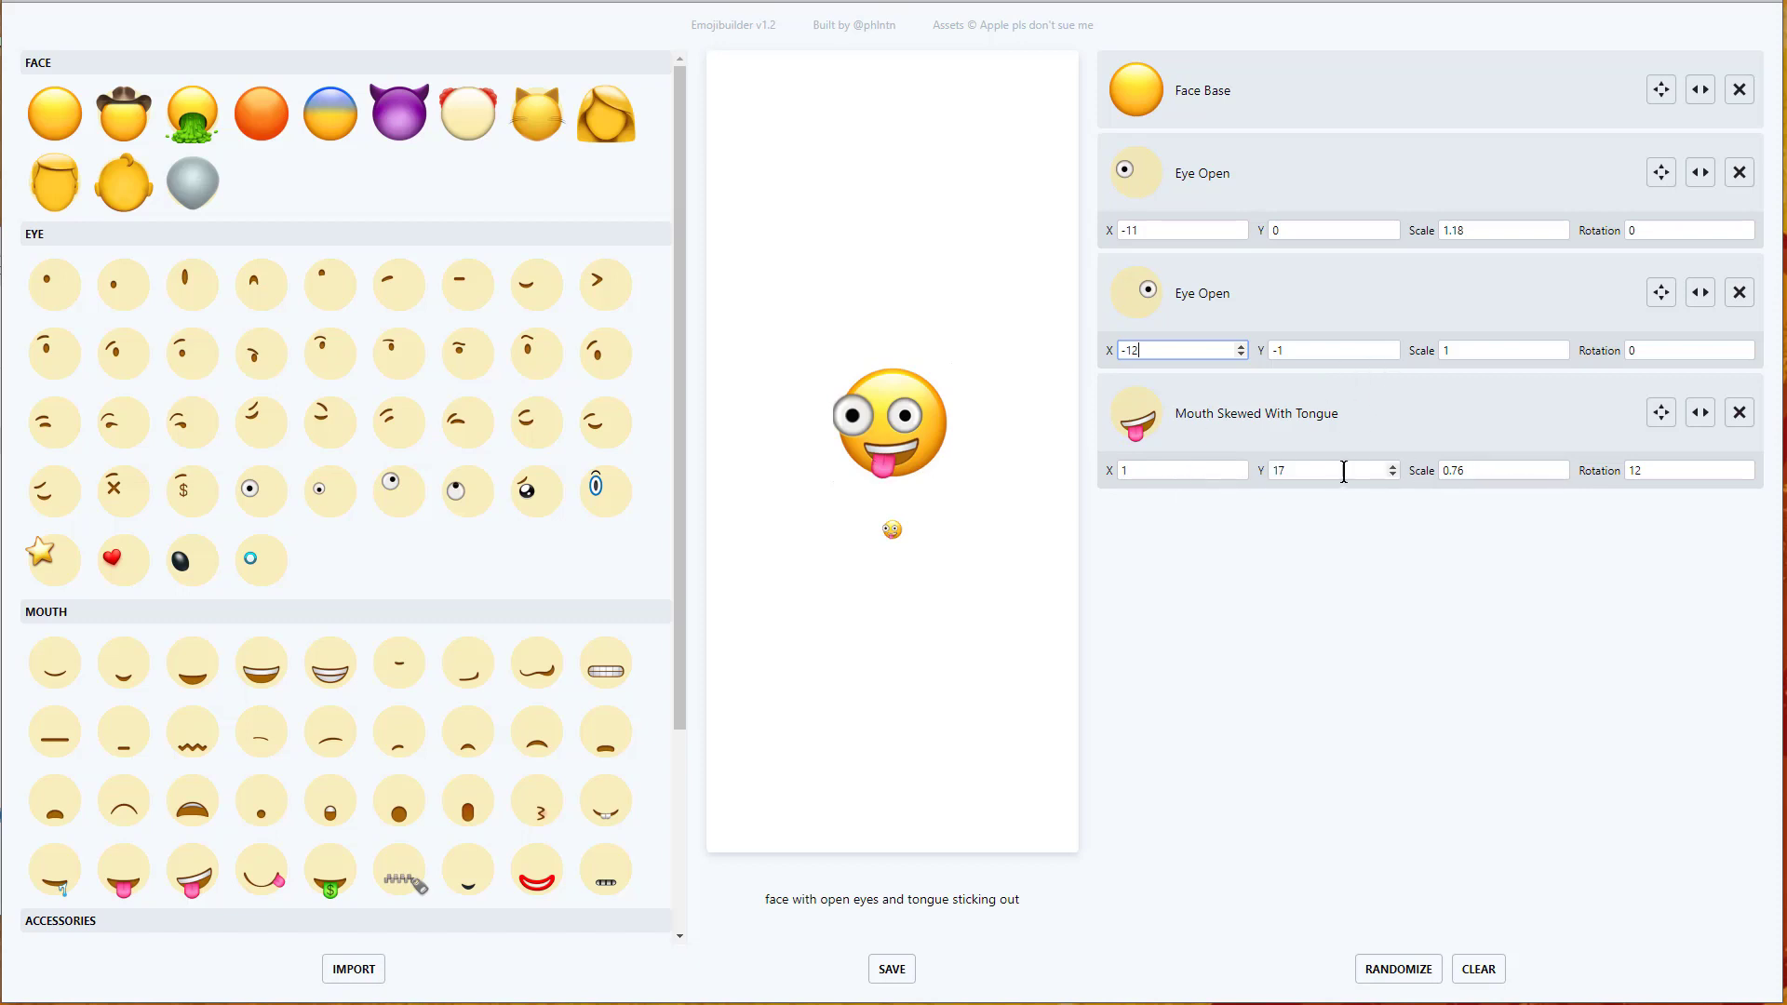
Move the tongue-out mouth left and down to X -6, Y 20.
left_click(1243, 472)
left_click(1242, 474)
left_click(1243, 474)
left_click(1243, 474)
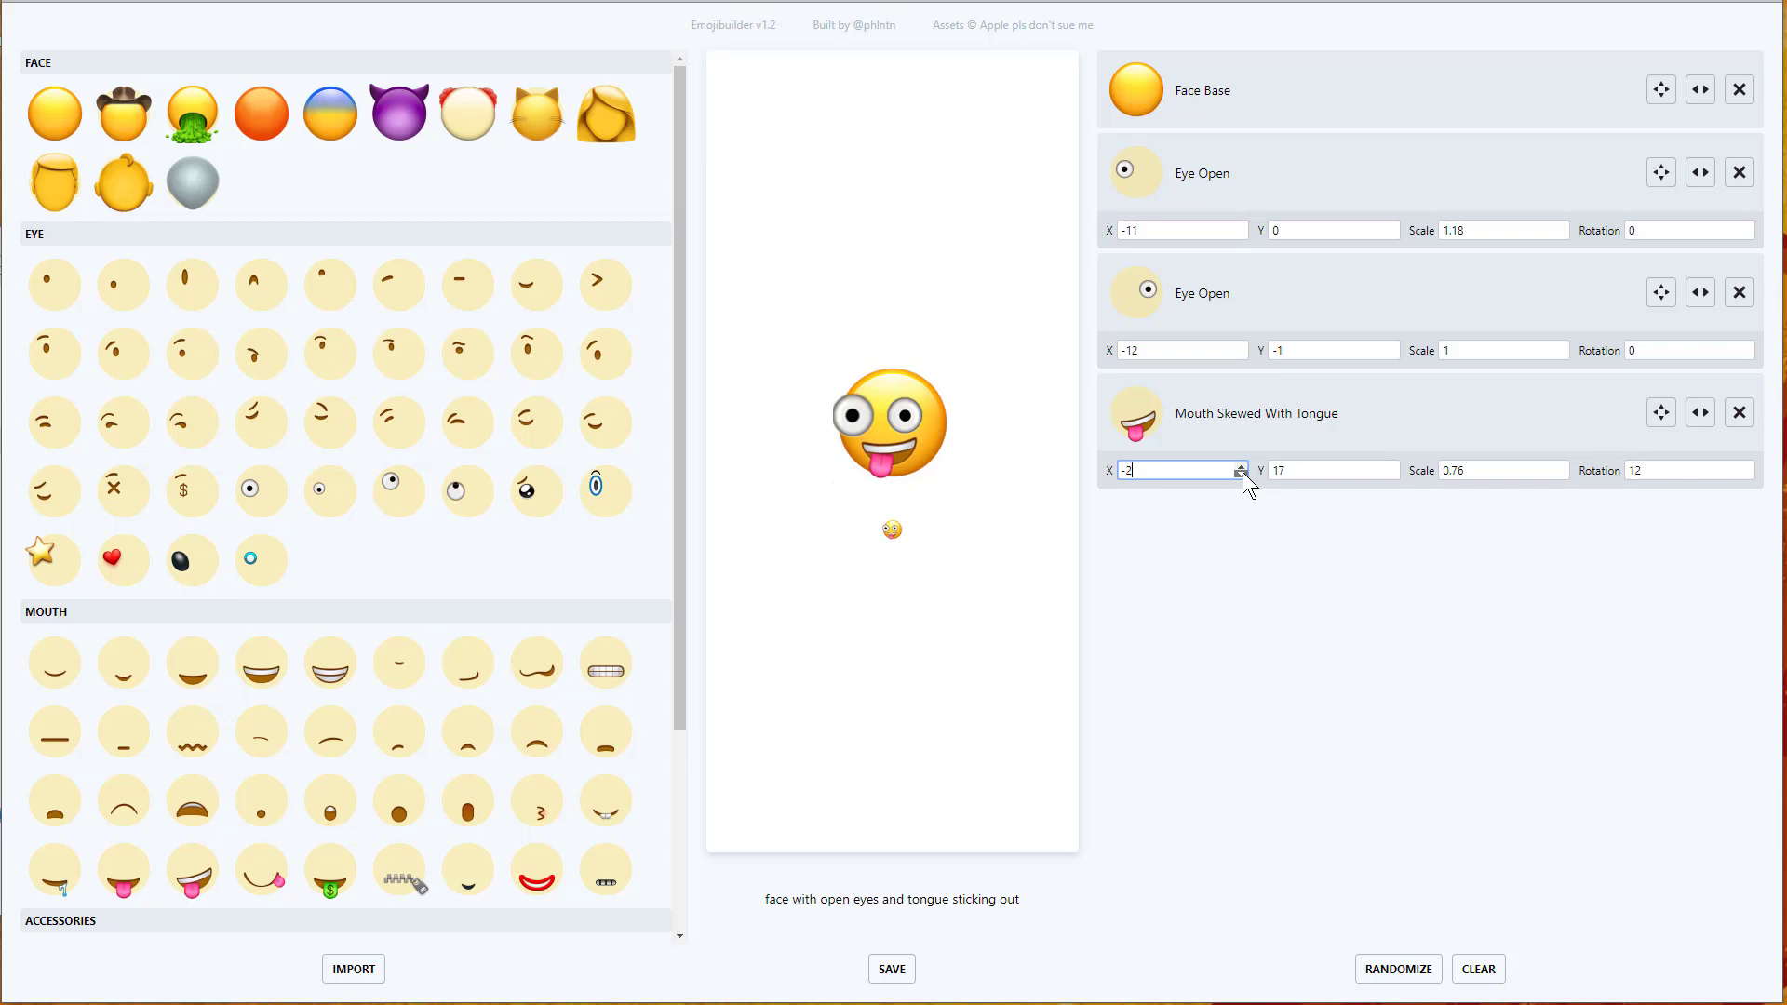
left_click(1242, 474)
left_click(1243, 473)
left_click(1243, 474)
left_click(1242, 474)
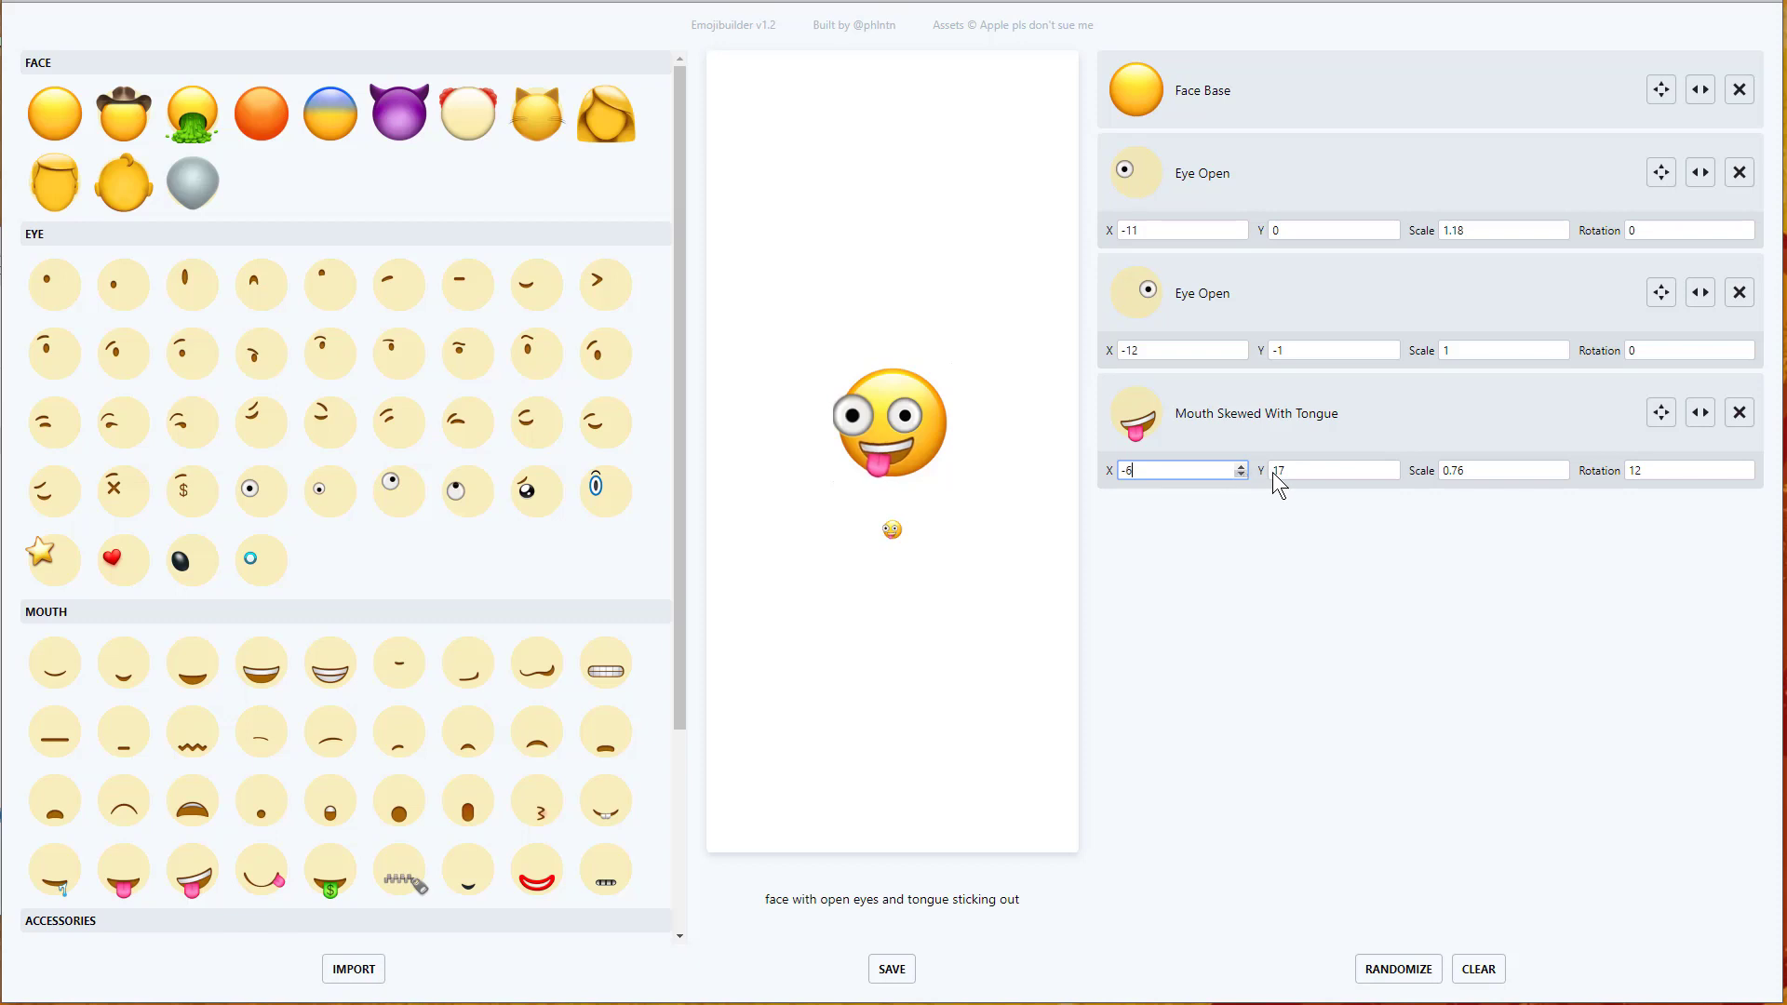
left_click(1393, 467)
left_click(1392, 467)
left_click(1392, 467)
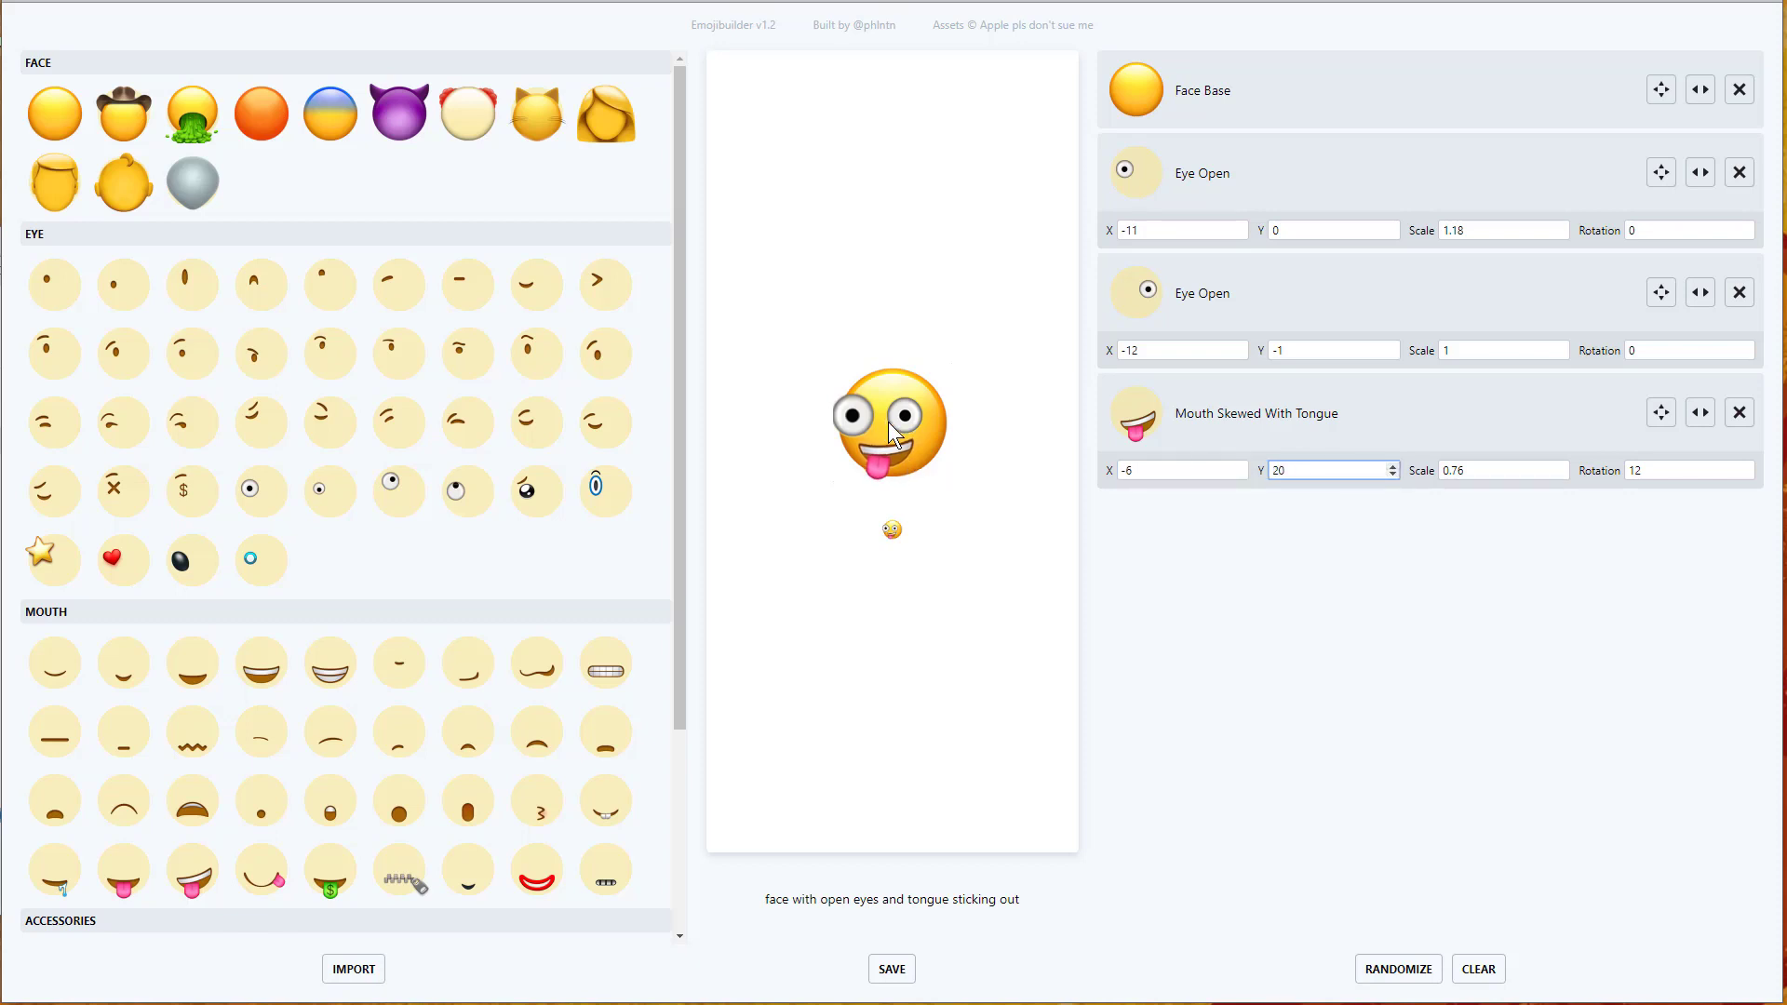
left_click(858, 421)
Reduce the first open eye's scale by a few small steps.
left_click(1561, 234)
left_click(1562, 233)
left_click(1561, 233)
left_click(1562, 234)
left_click(1562, 234)
left_click(1562, 234)
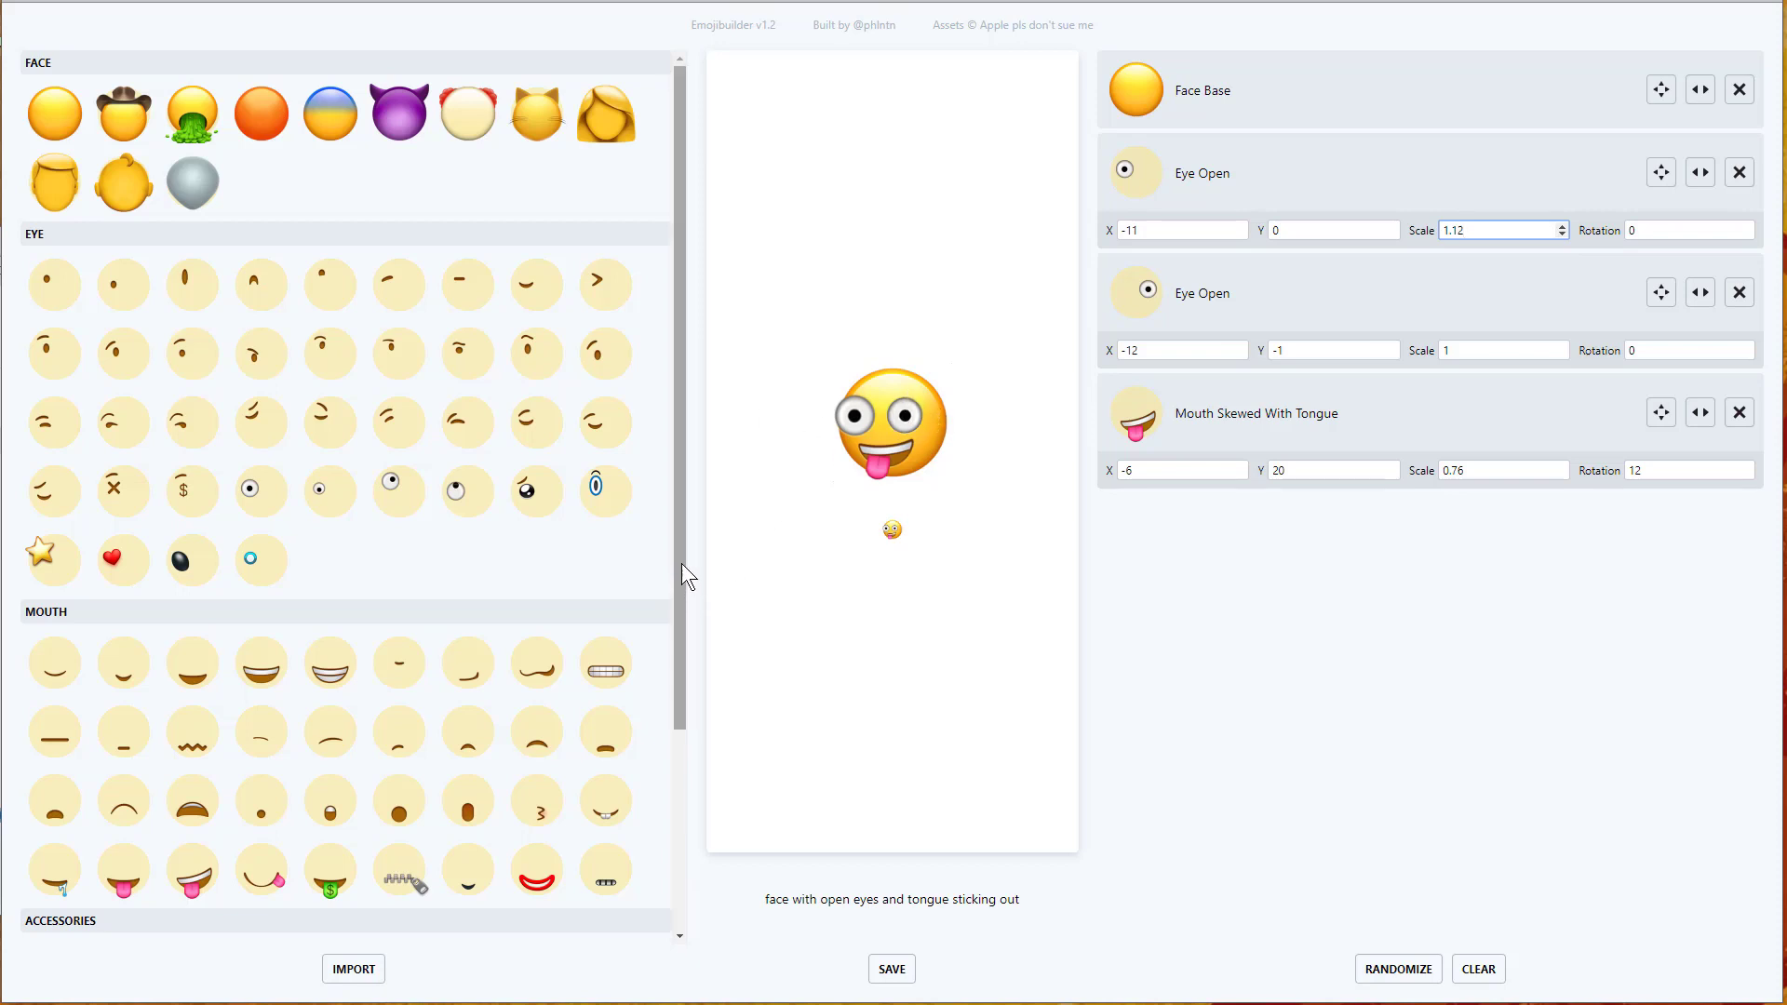
Add a left-pointing lying nose and set the first open eye's scale to 0.95.
left_click_drag(681, 562, 707, 790)
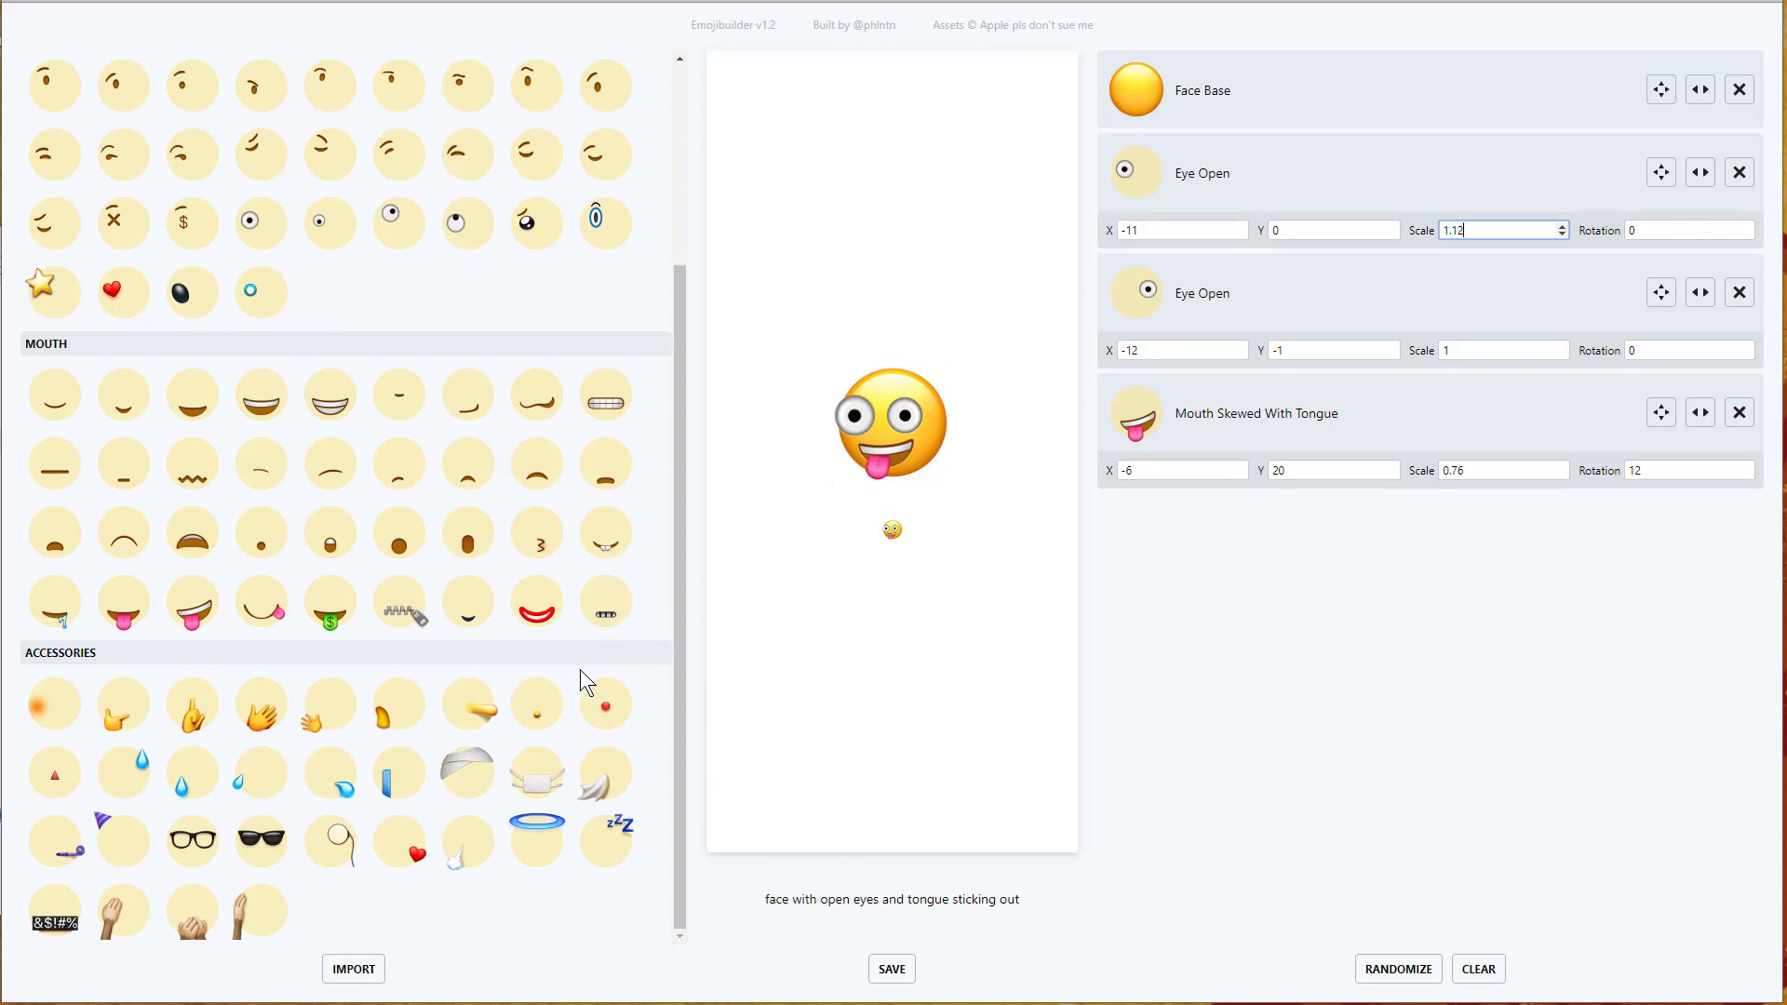
left_click(480, 716)
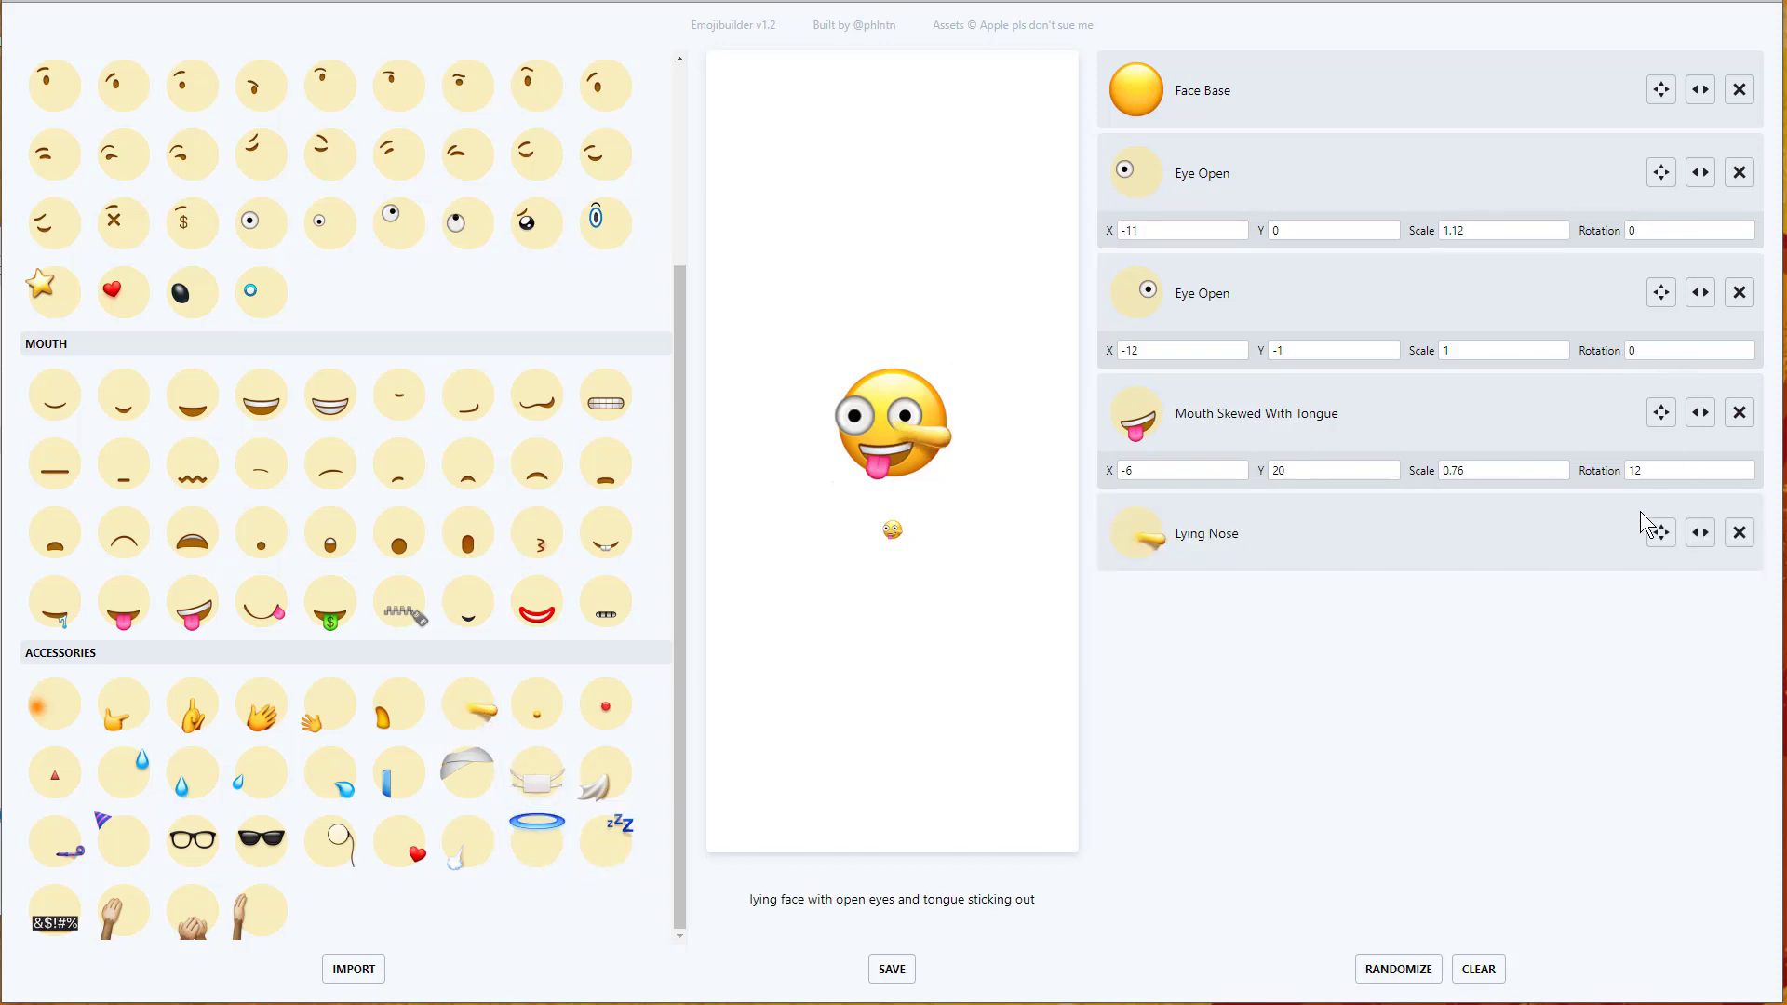
left_click(1698, 532)
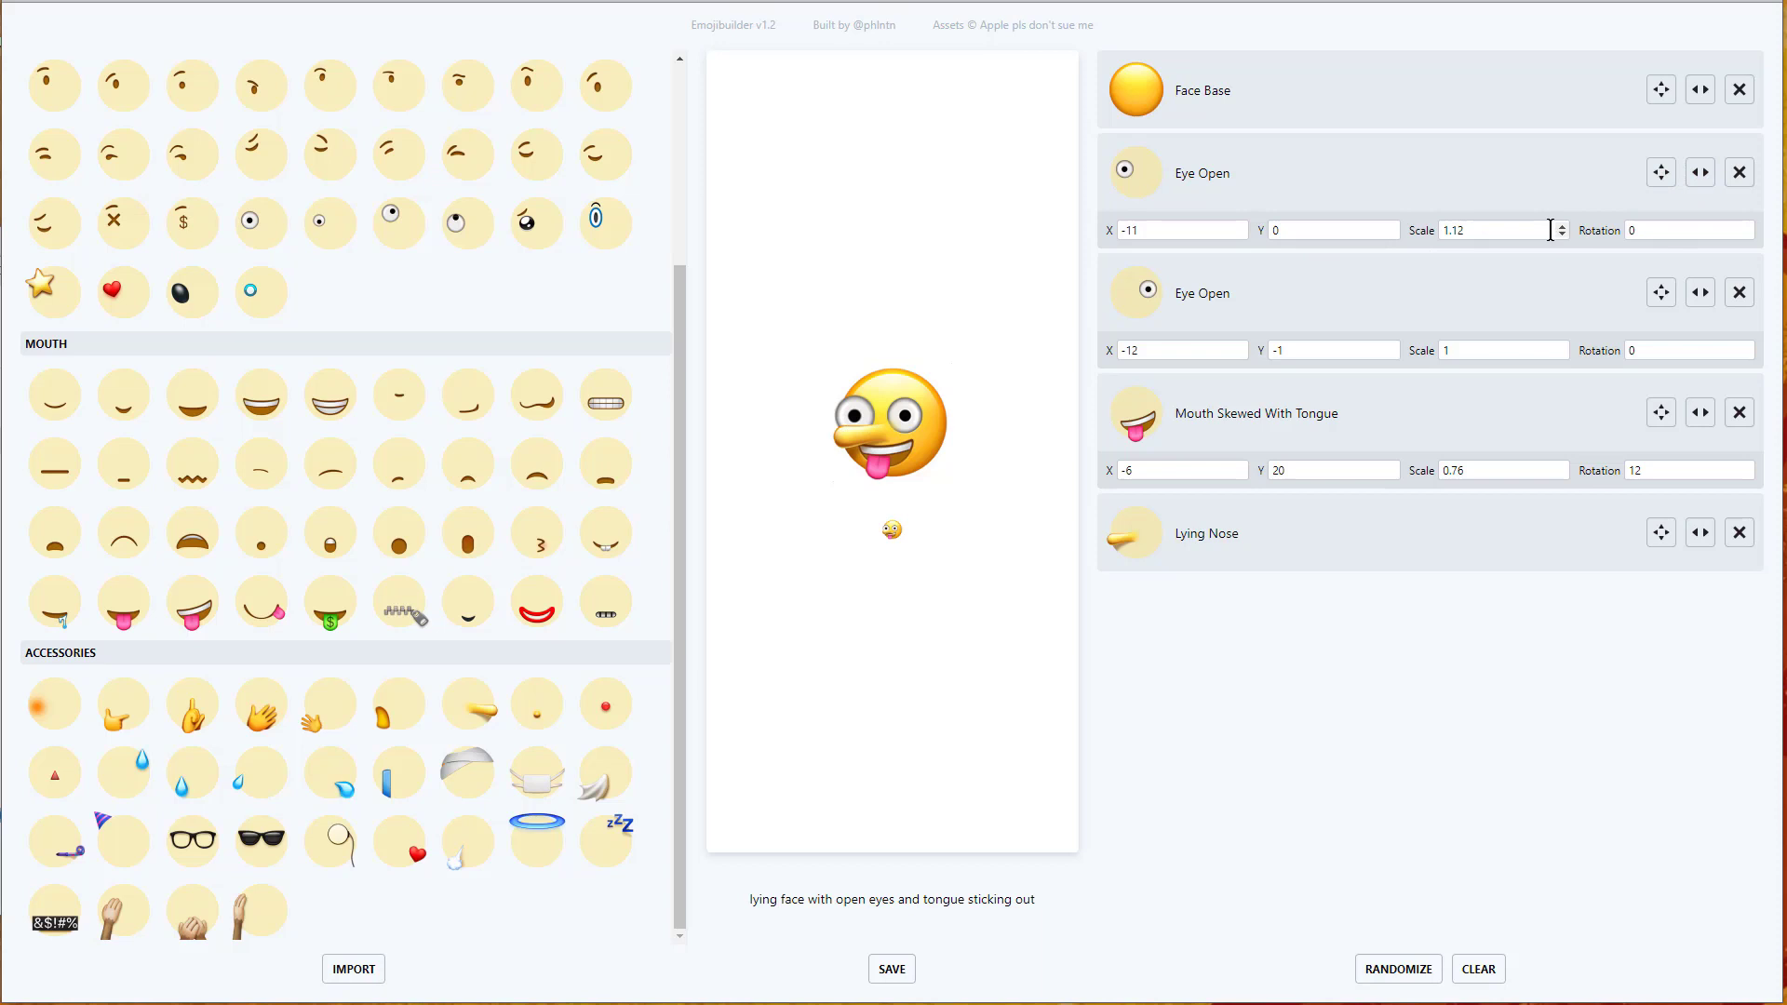
left_click_drag(1561, 234, 1562, 234)
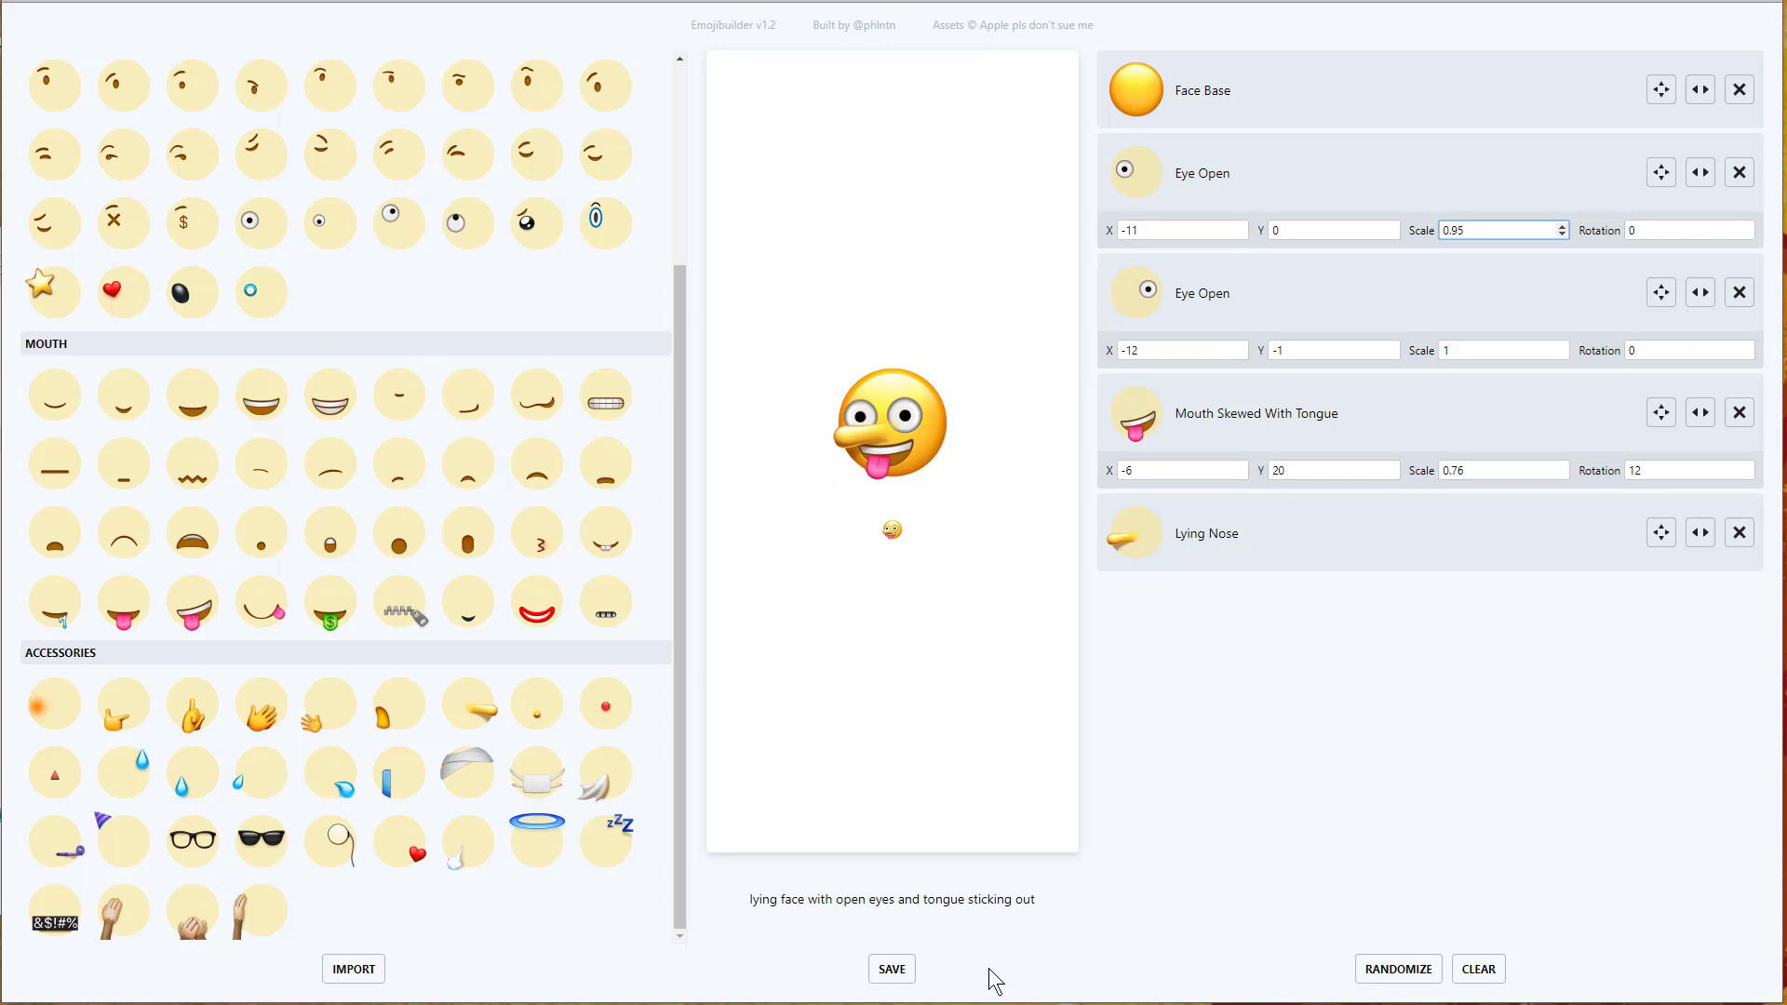
Use CLEAR to reset the emoji to a lone Face Base layer named 'face'.
left_click(1478, 969)
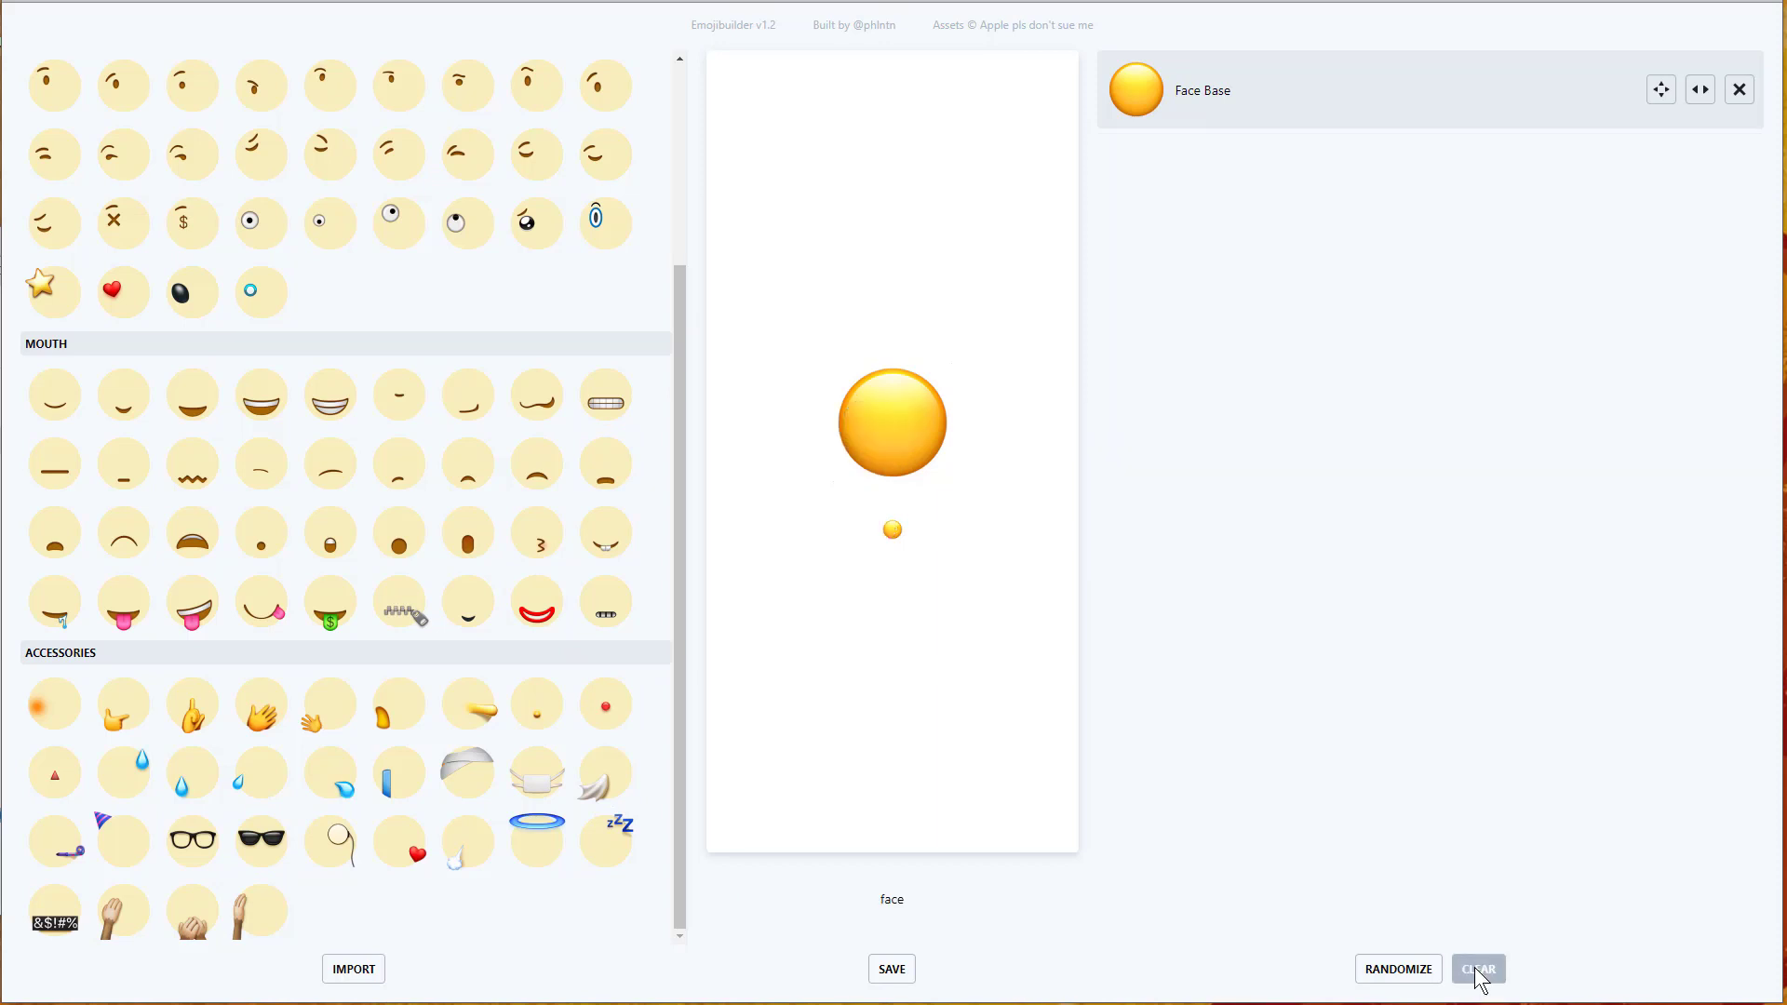